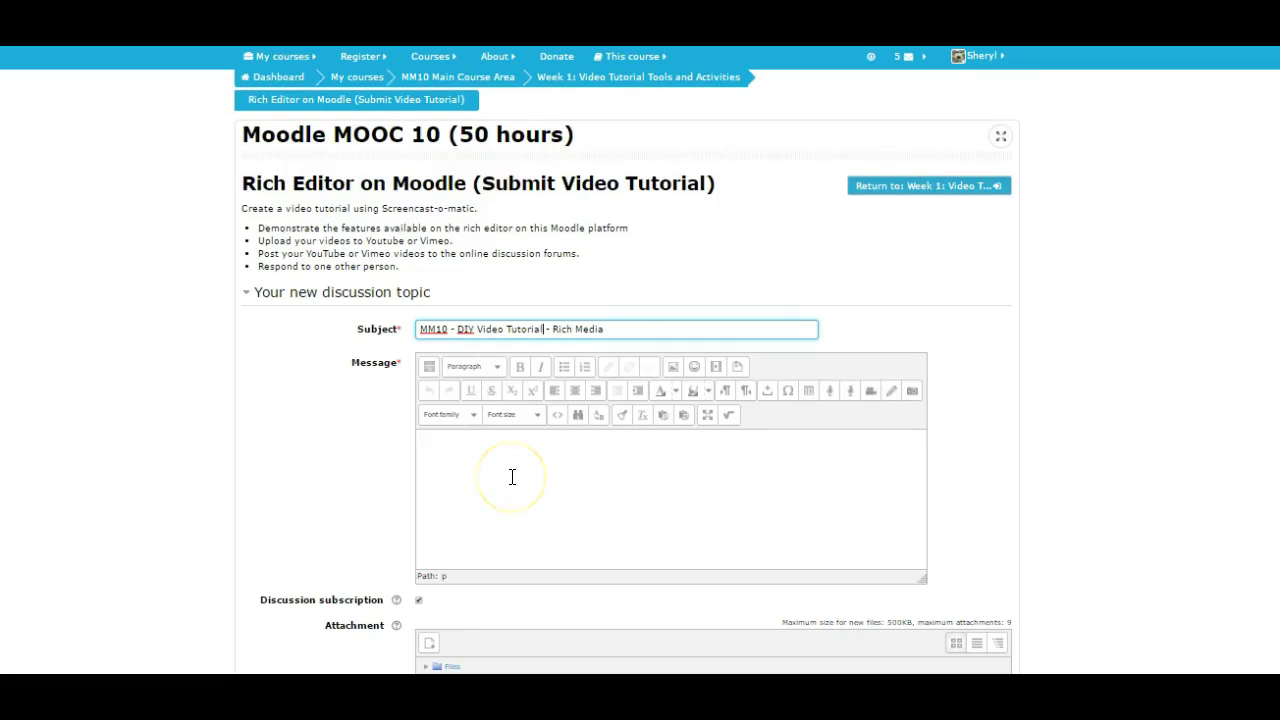
Click into the empty message body of the 'MM10 - DIY Video Tutorial - Rich Media' post.
click(556, 460)
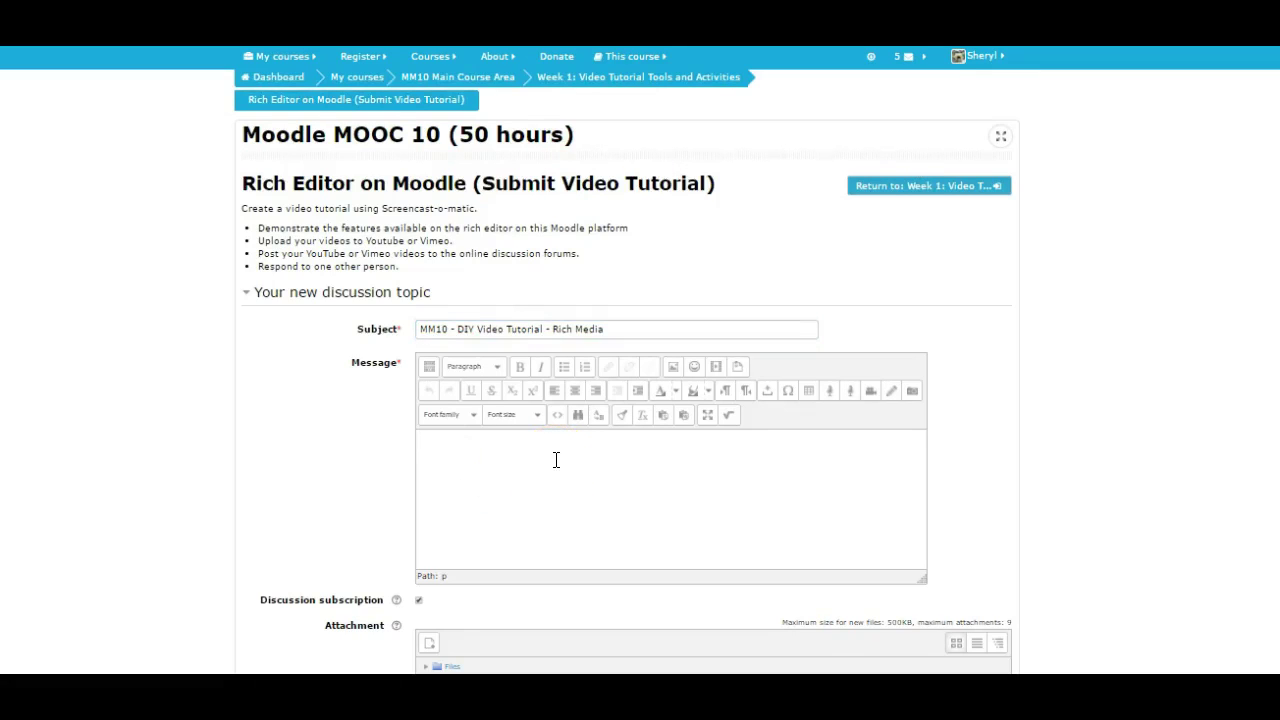
Record and insert audio poodllfile59122fe2c22151.mp3, then start a new line below its link.
click(849, 393)
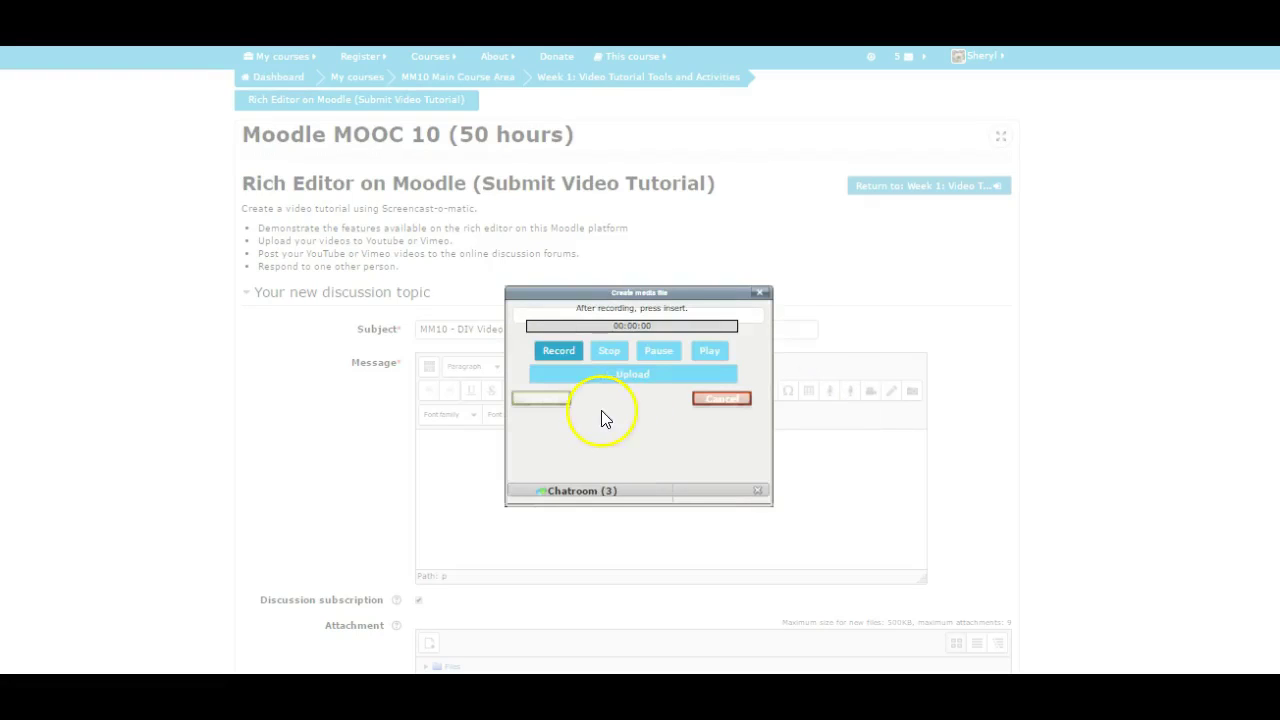
click(558, 352)
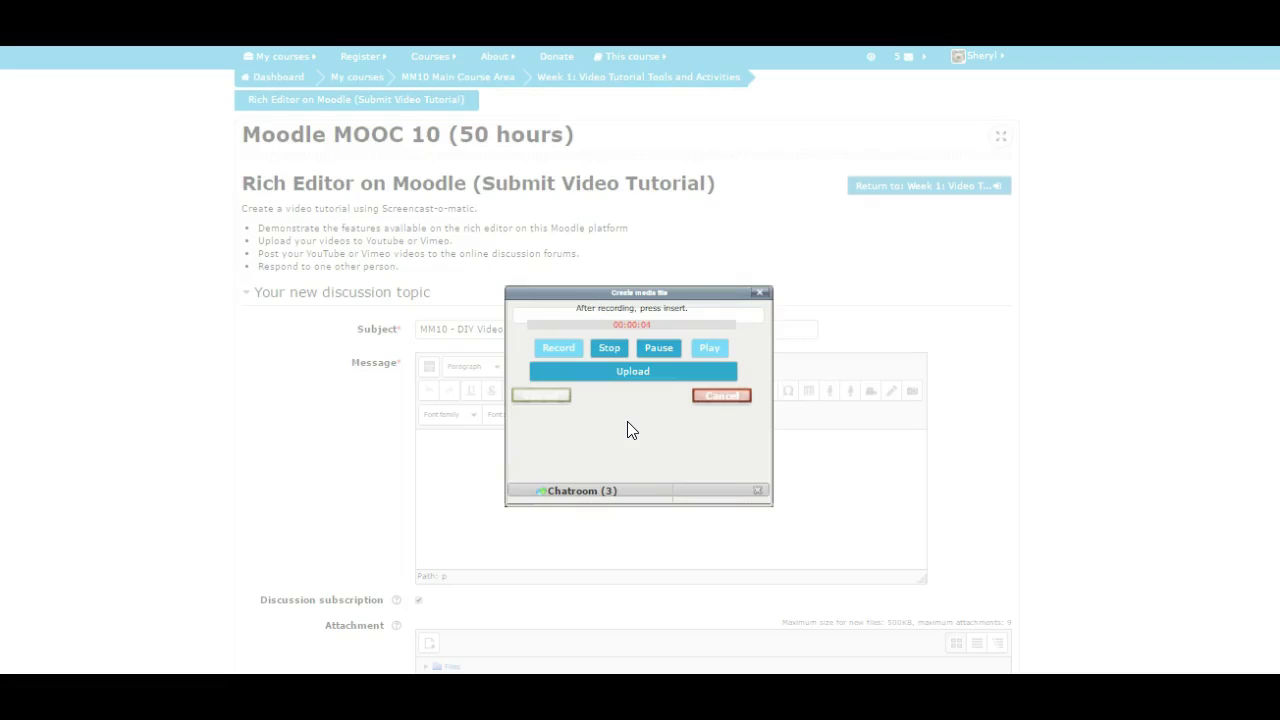
click(630, 374)
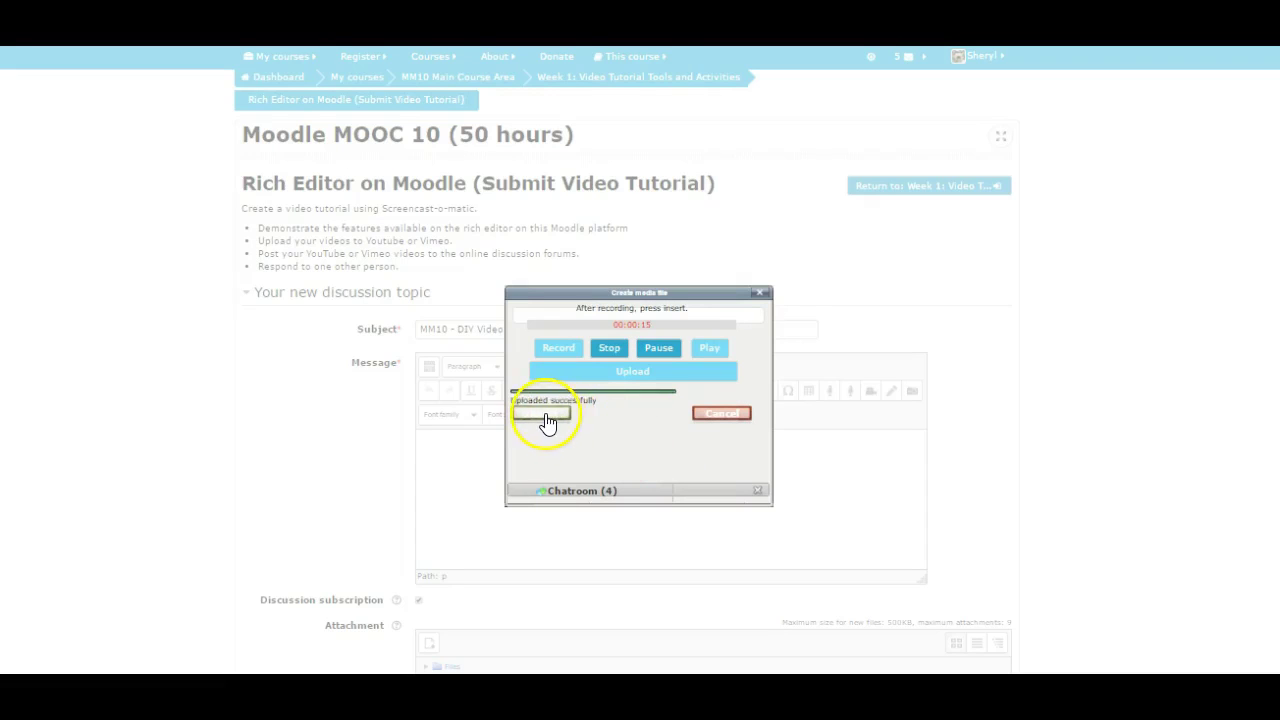
click(541, 414)
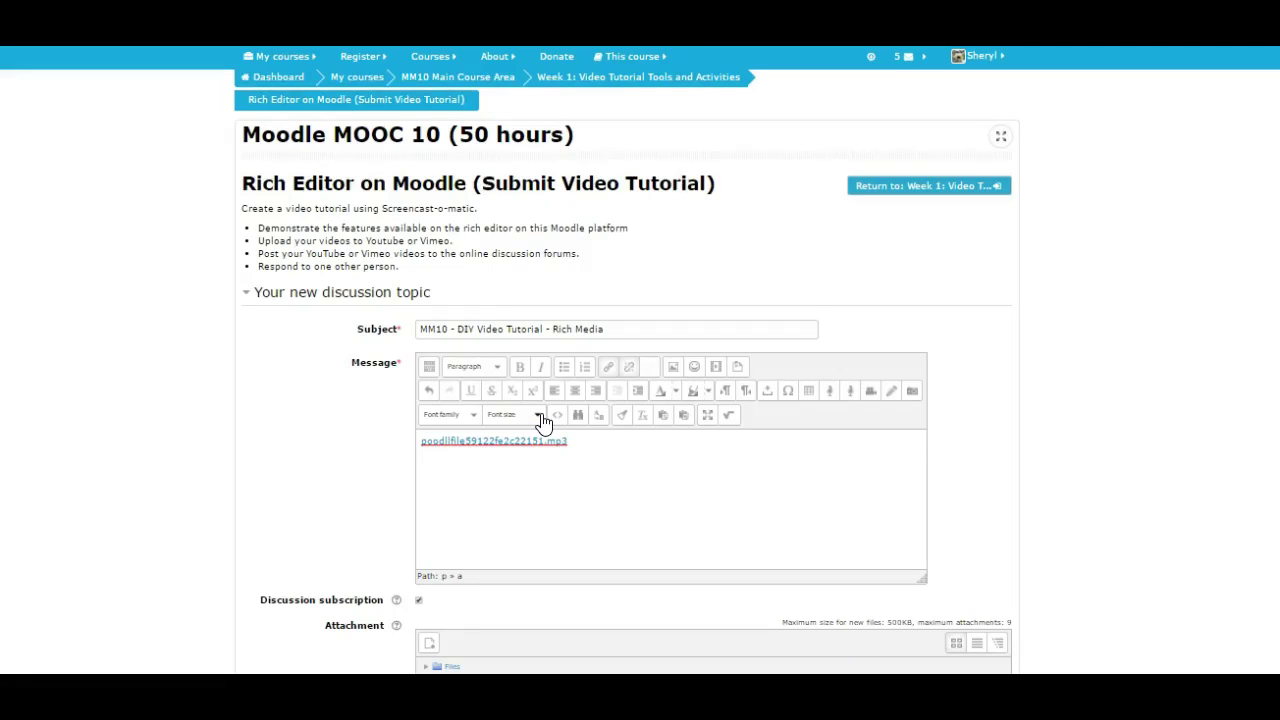
click(679, 458)
click(669, 443)
key(Return)
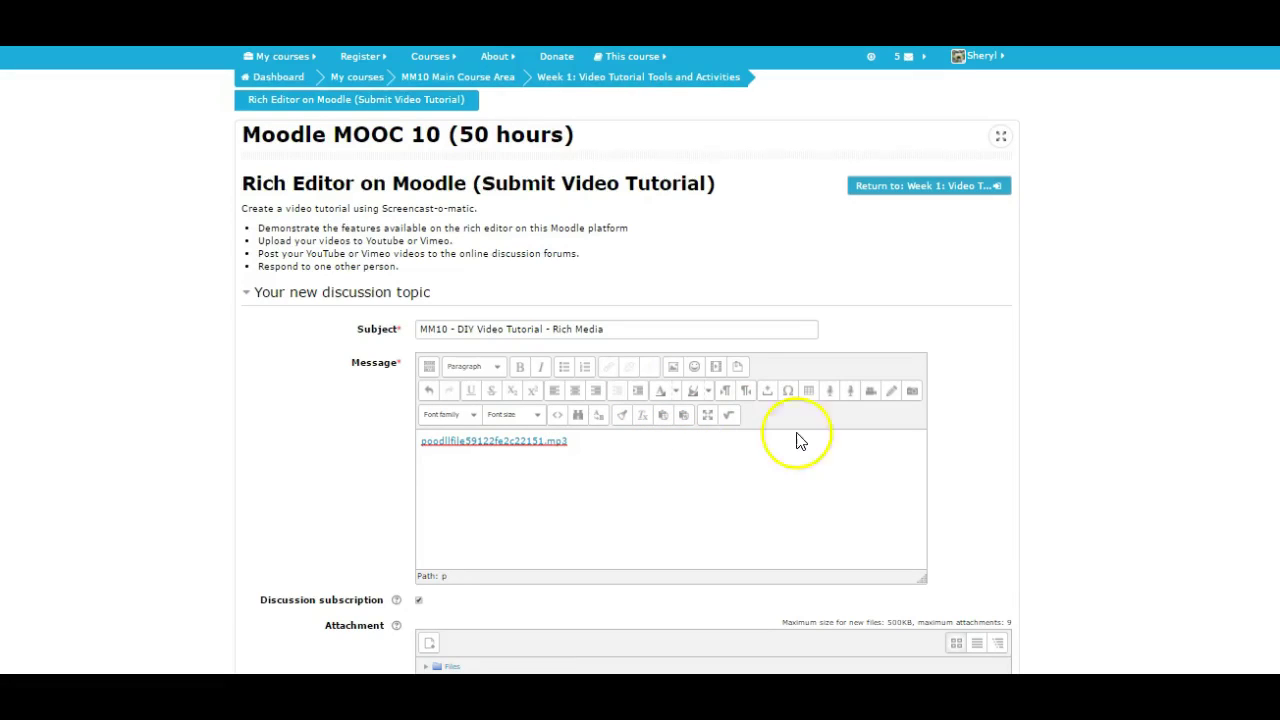
Record a short webcam clip in the PoodLL video recorder and upload it.
click(872, 395)
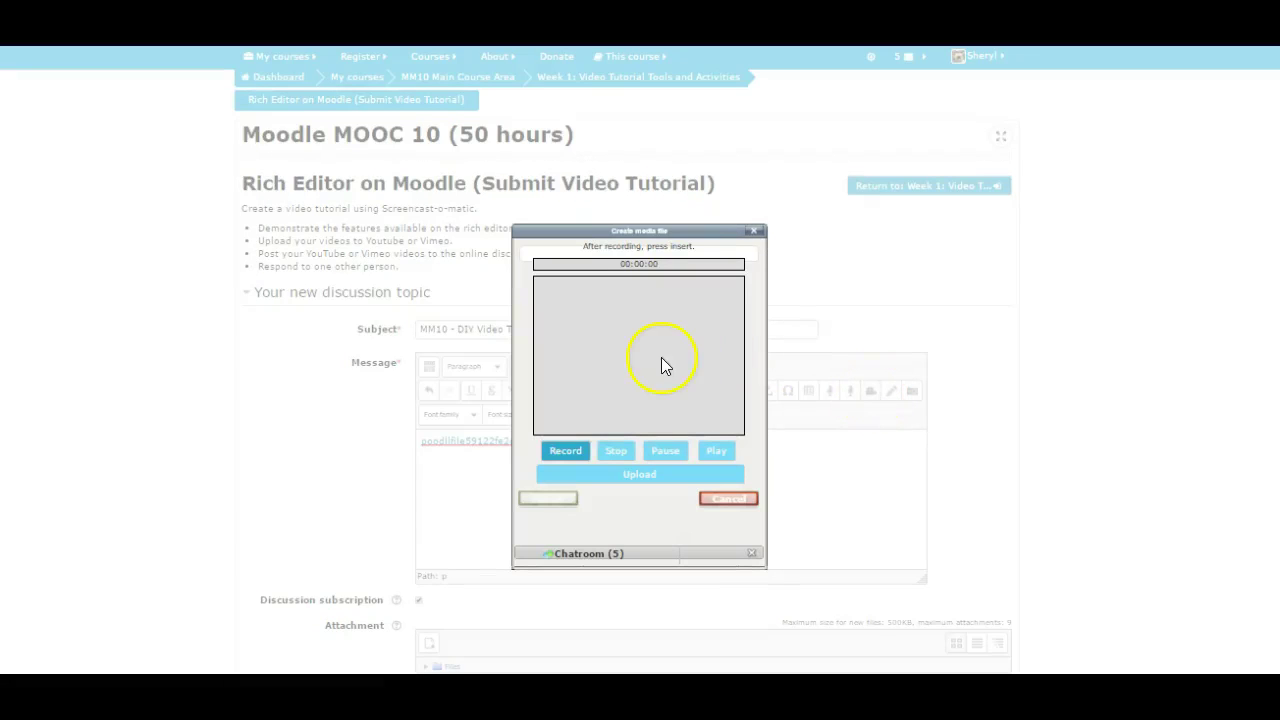
click(564, 451)
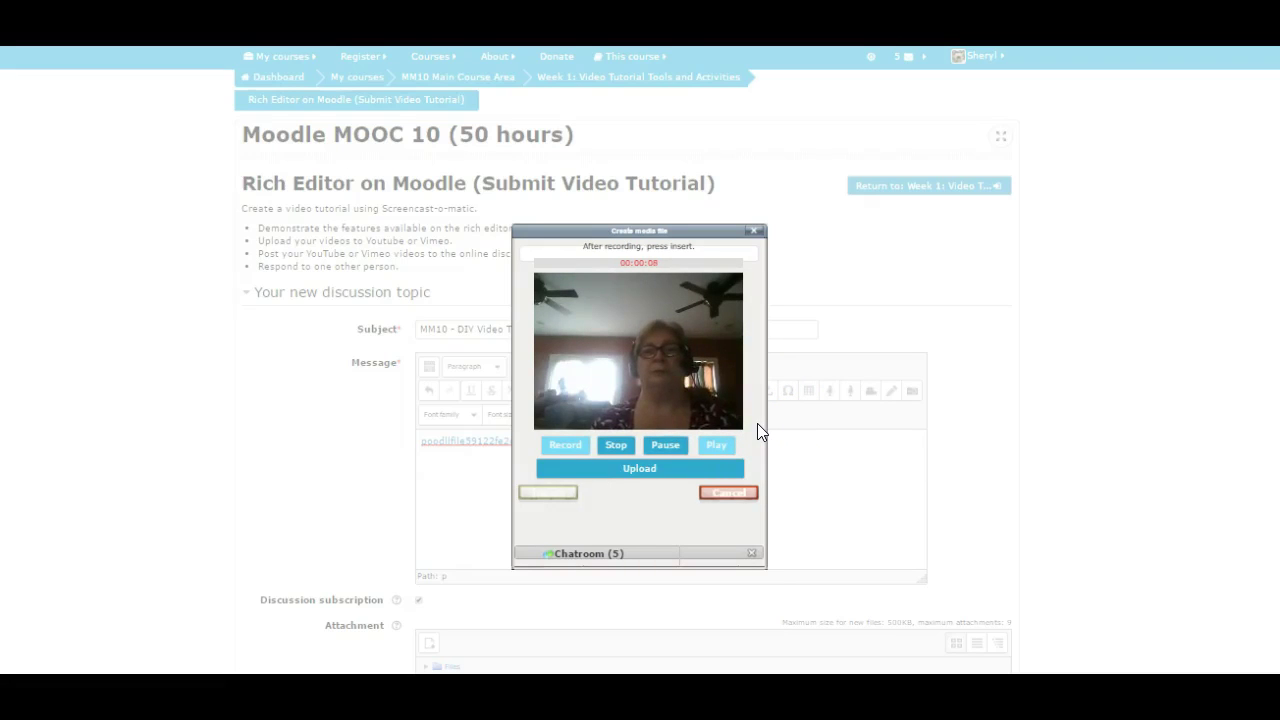
click(640, 468)
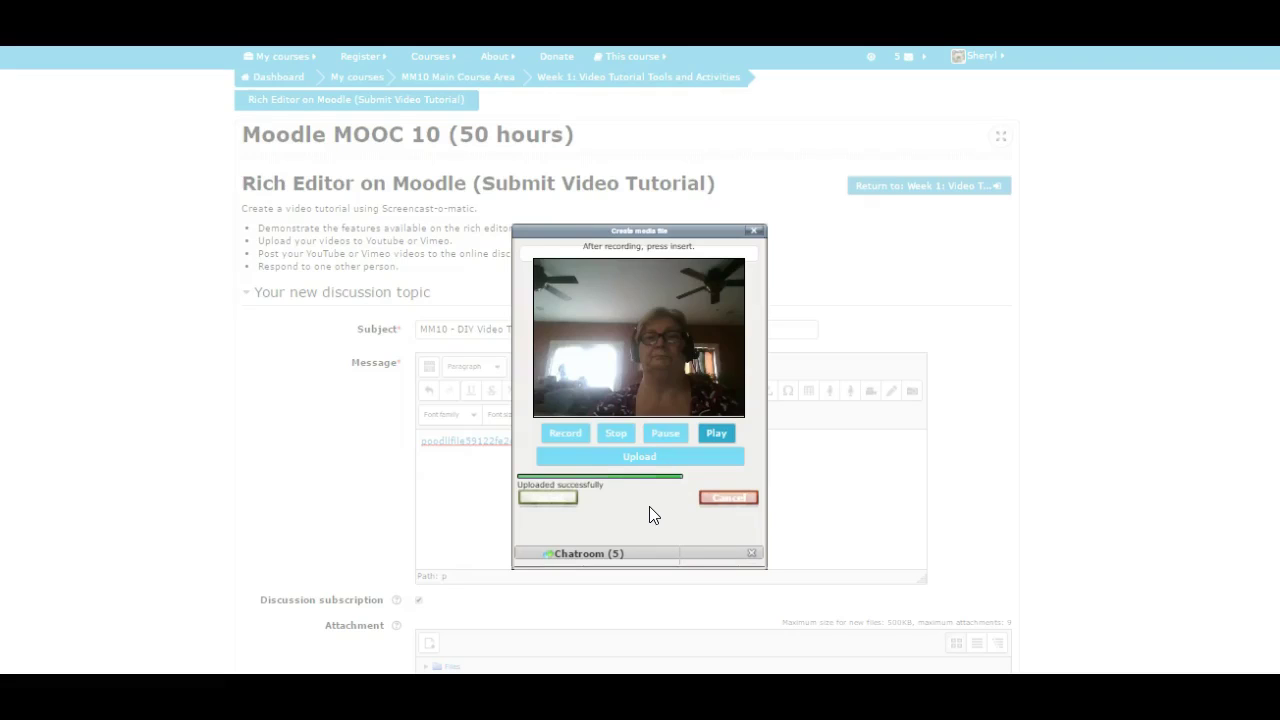
click(632, 503)
click(640, 484)
Insert the uploaded video poodllfile59123002b45721.mp4 and add a new line below its link.
click(550, 503)
click(589, 489)
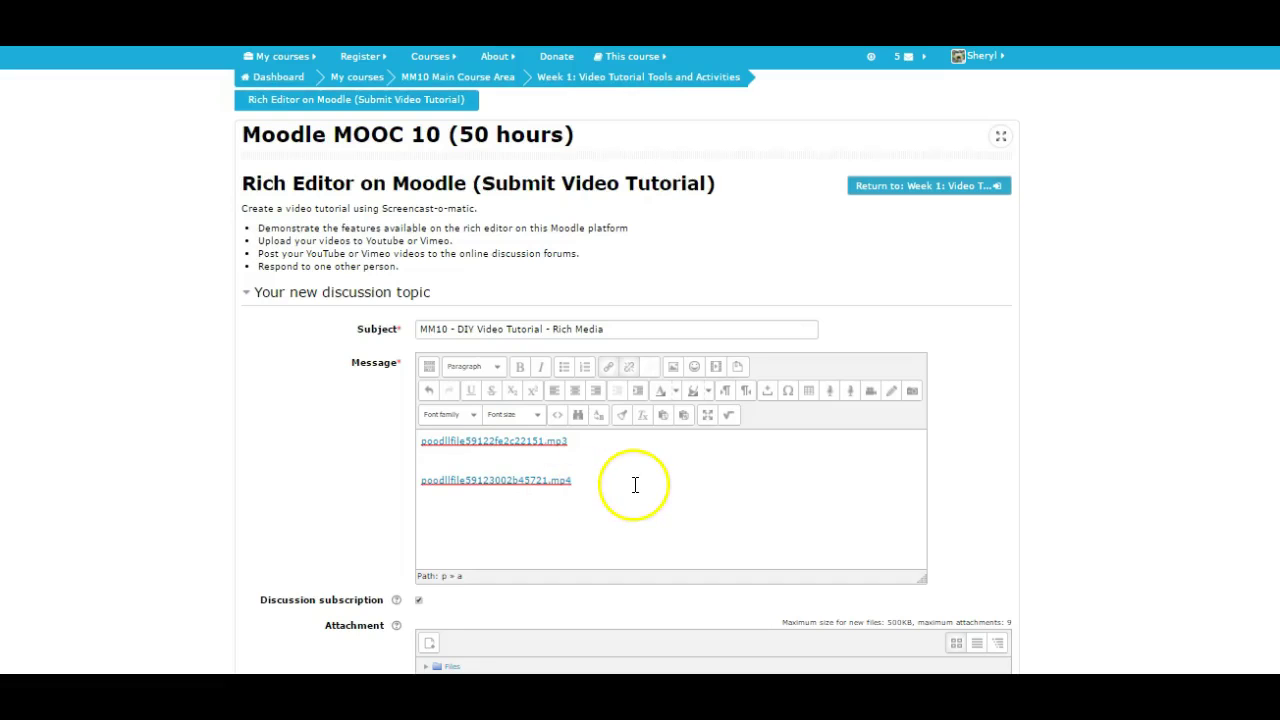
click(594, 471)
key(Return)
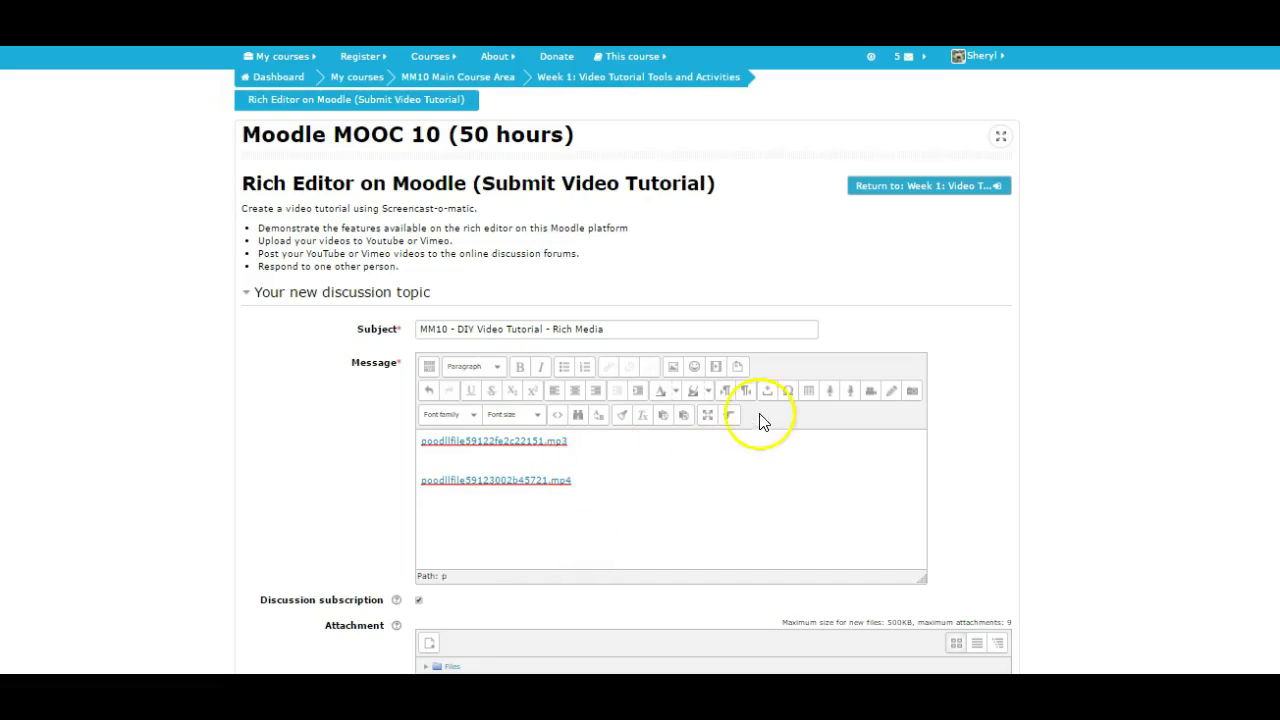
Open the PoodLL drawing pad, thicken the brush and switch it to yellow.
click(891, 392)
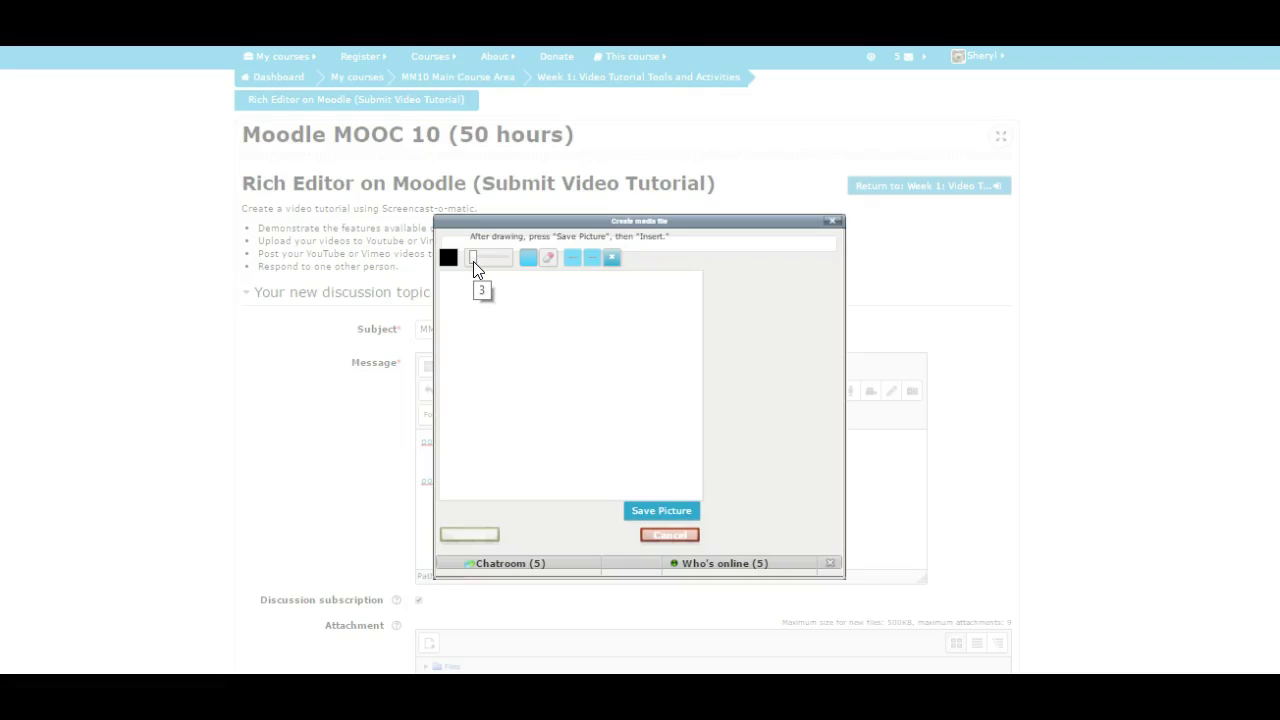
drag(473, 261, 481, 262)
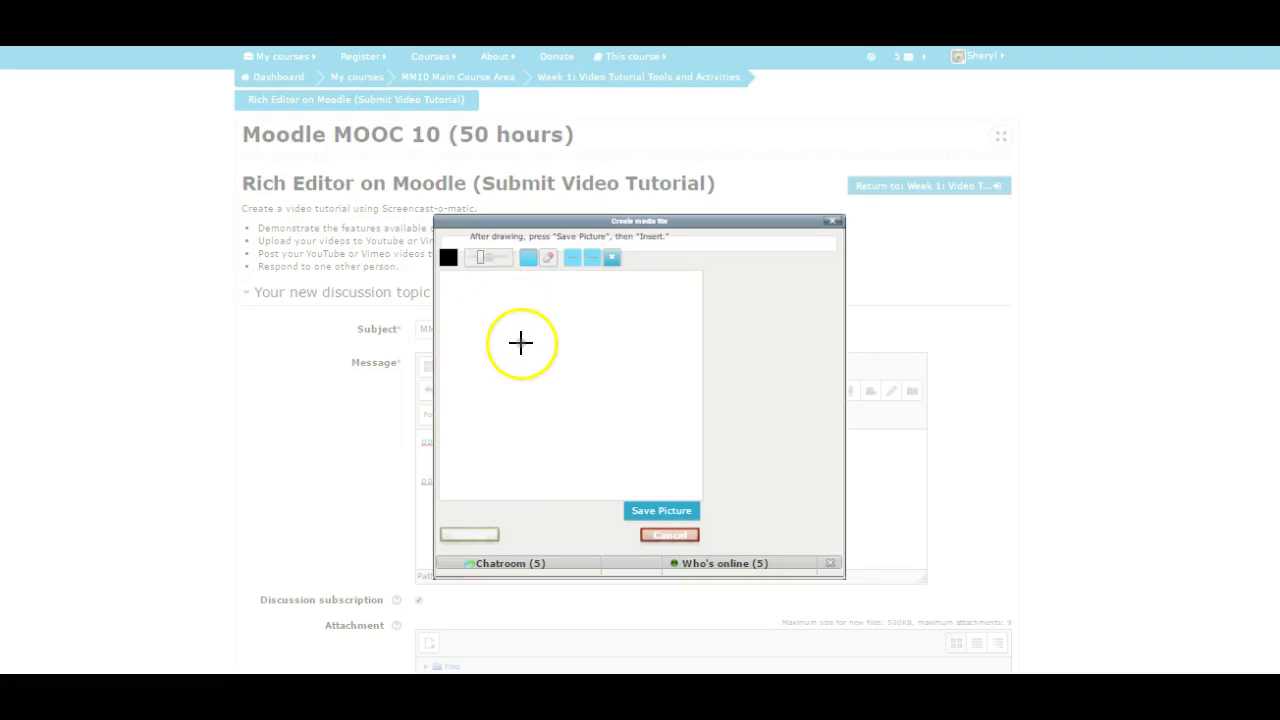
drag(484, 261, 491, 259)
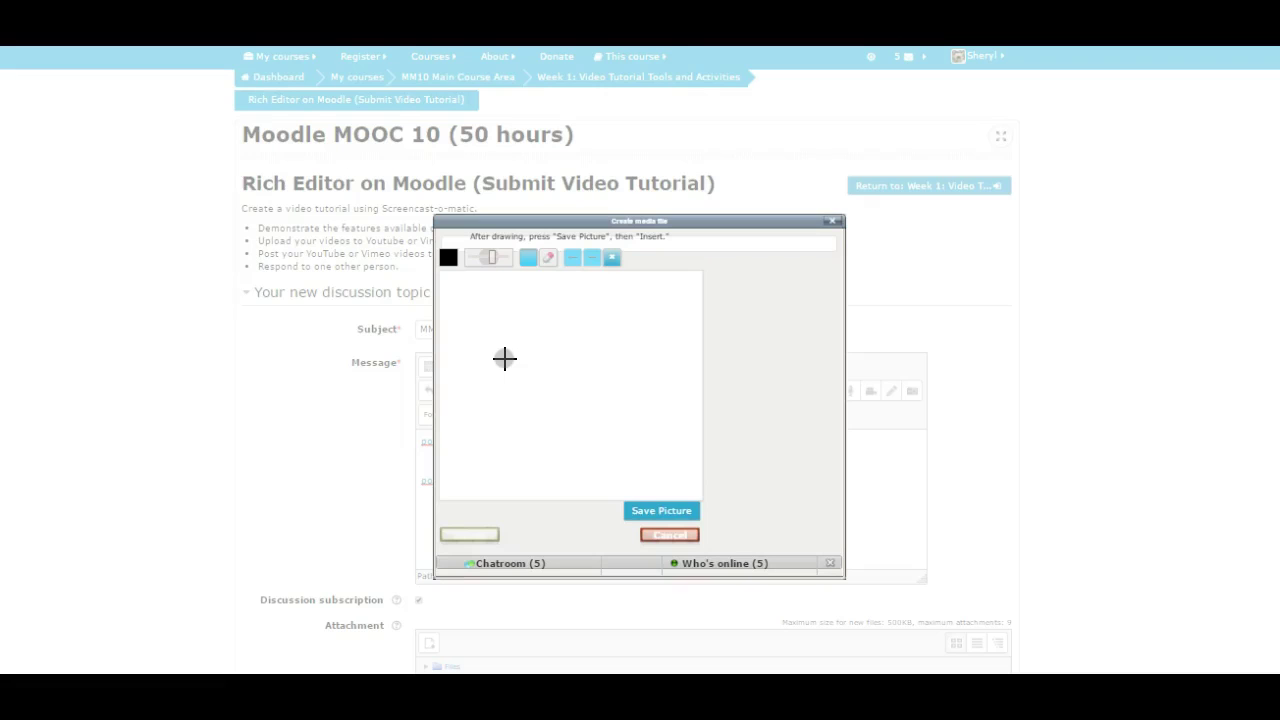
click(543, 360)
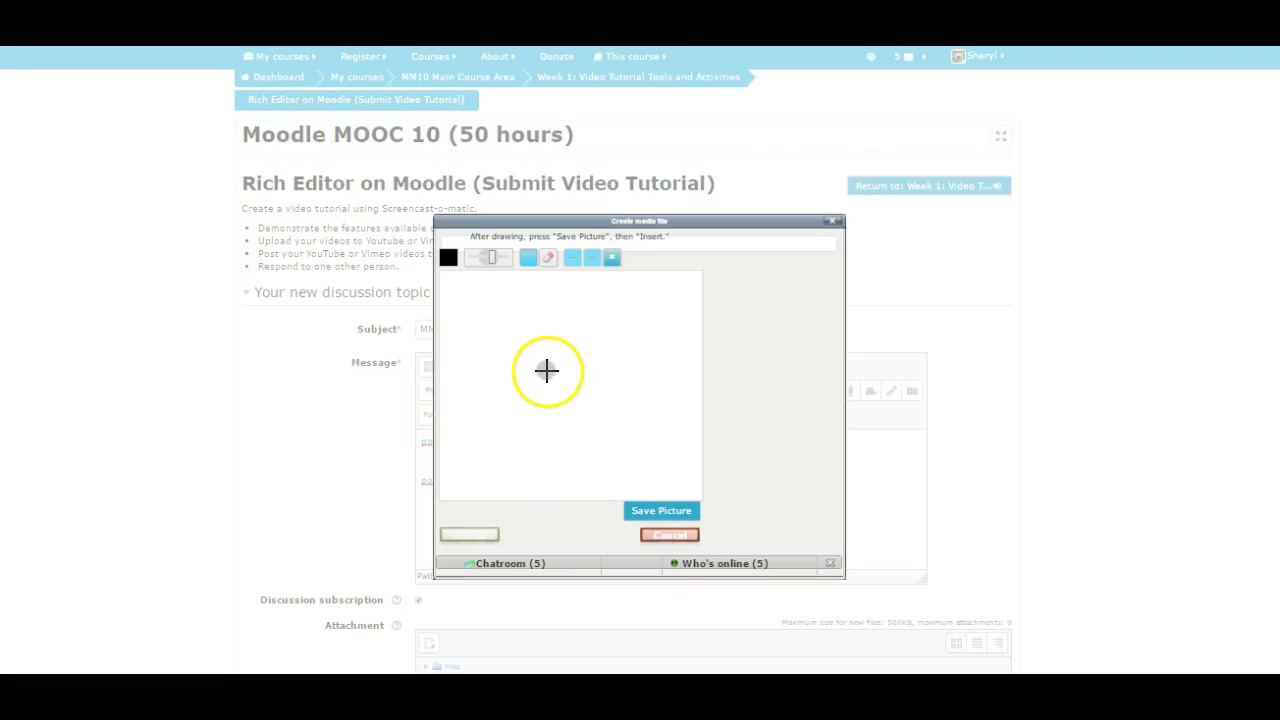
click(450, 264)
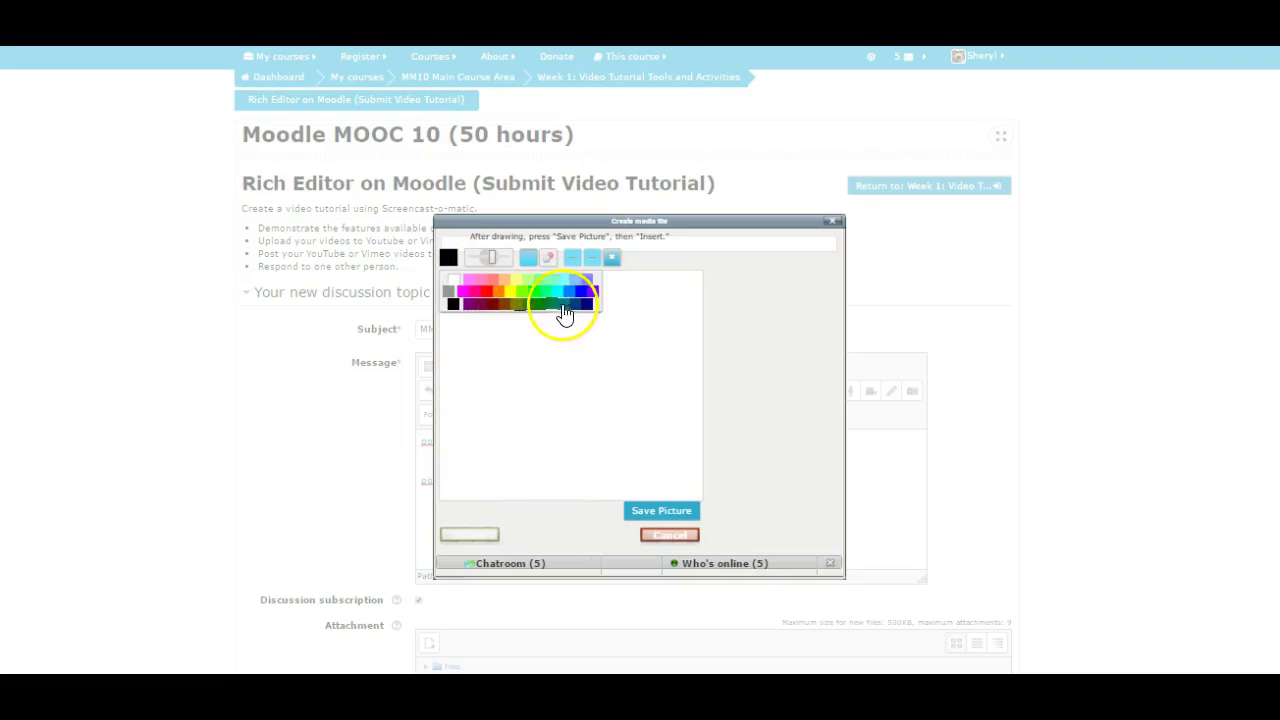
click(511, 291)
Dot a rounded yellow cluster on the canvas as the flower centre.
click(536, 348)
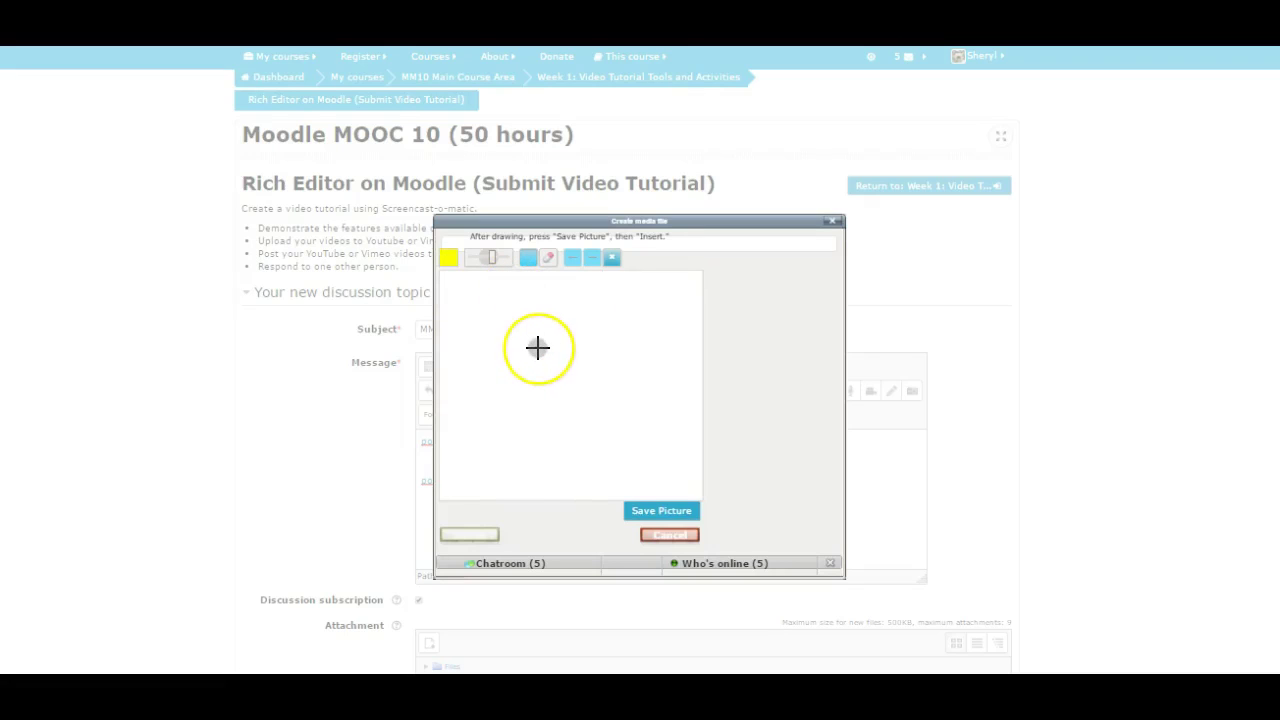
click(533, 368)
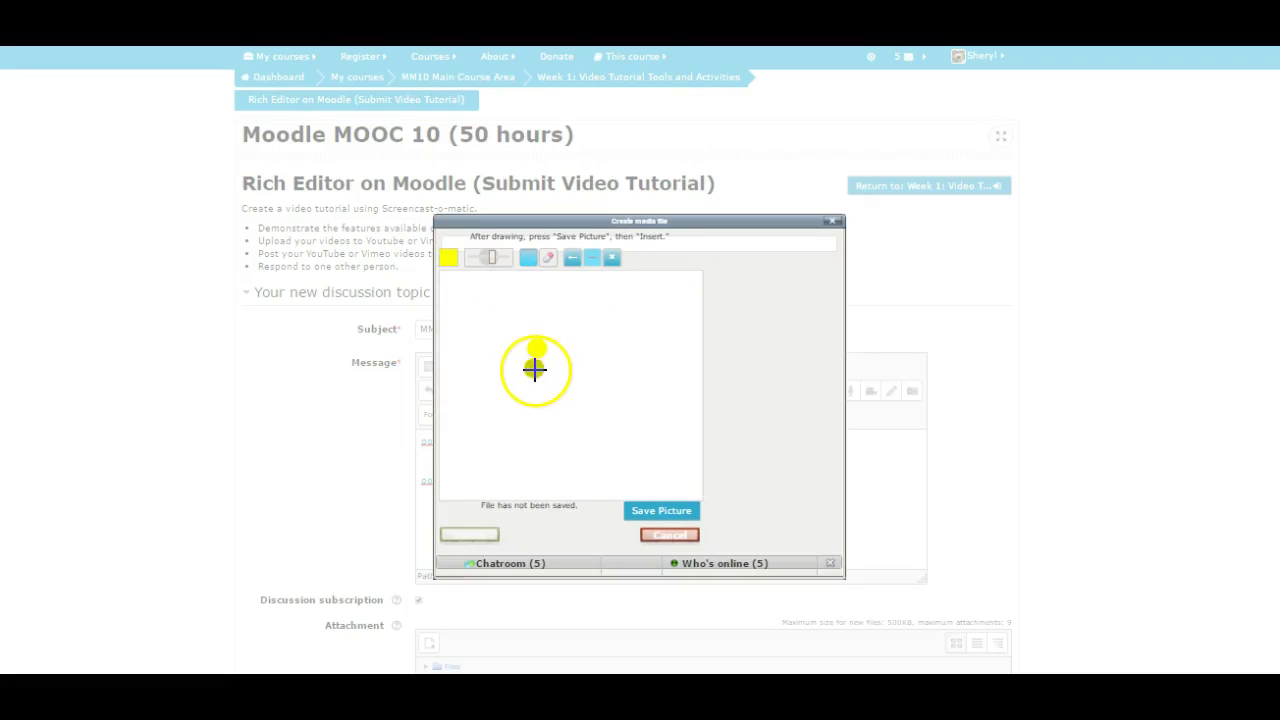
click(554, 341)
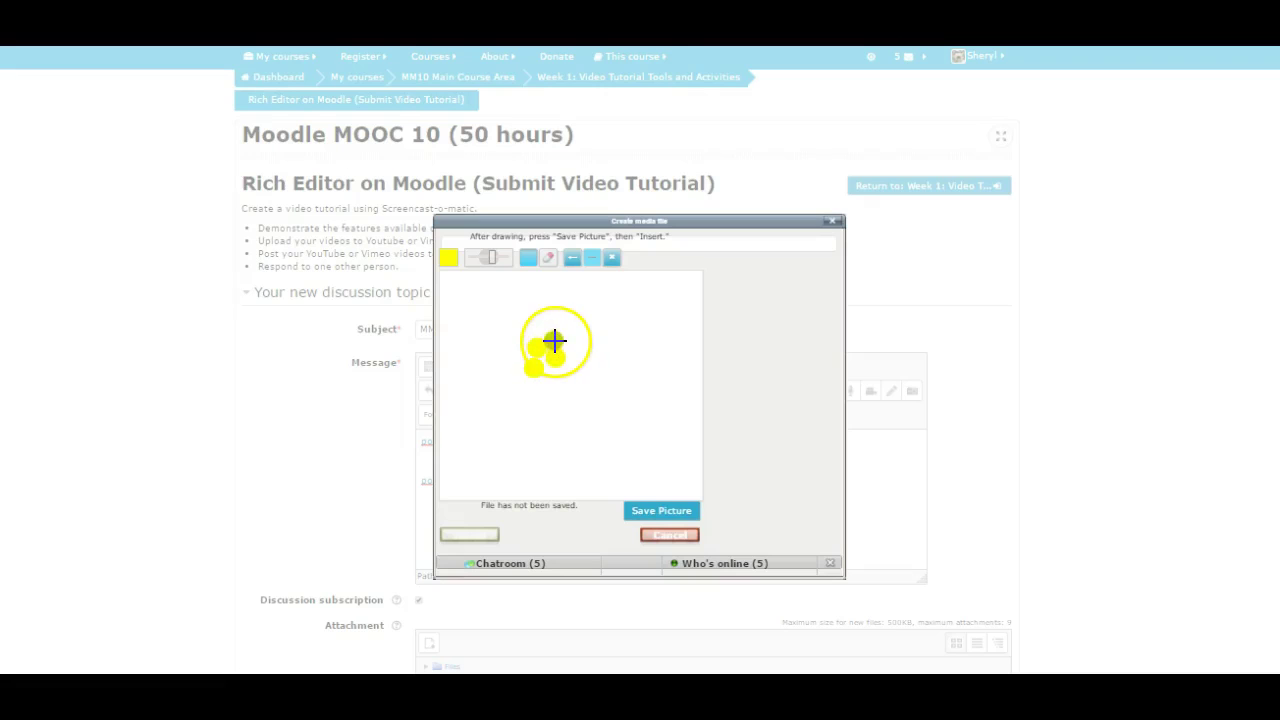
click(573, 343)
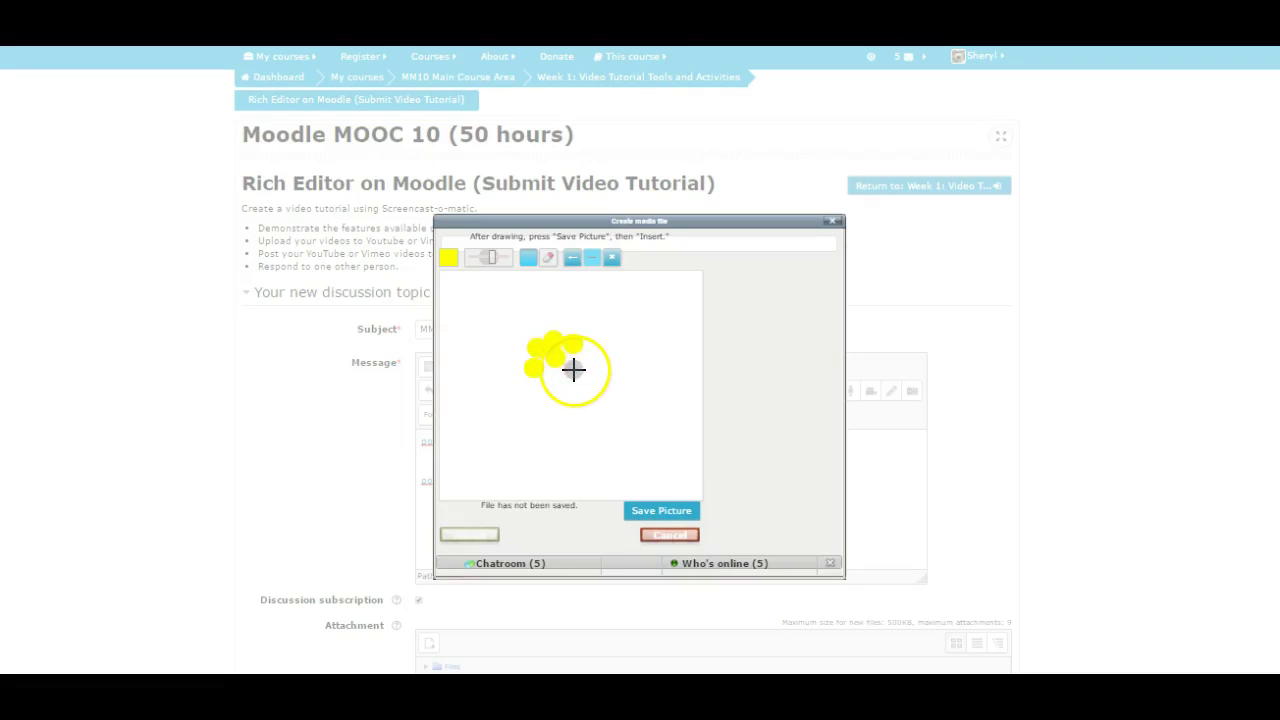
click(572, 368)
click(586, 360)
click(569, 330)
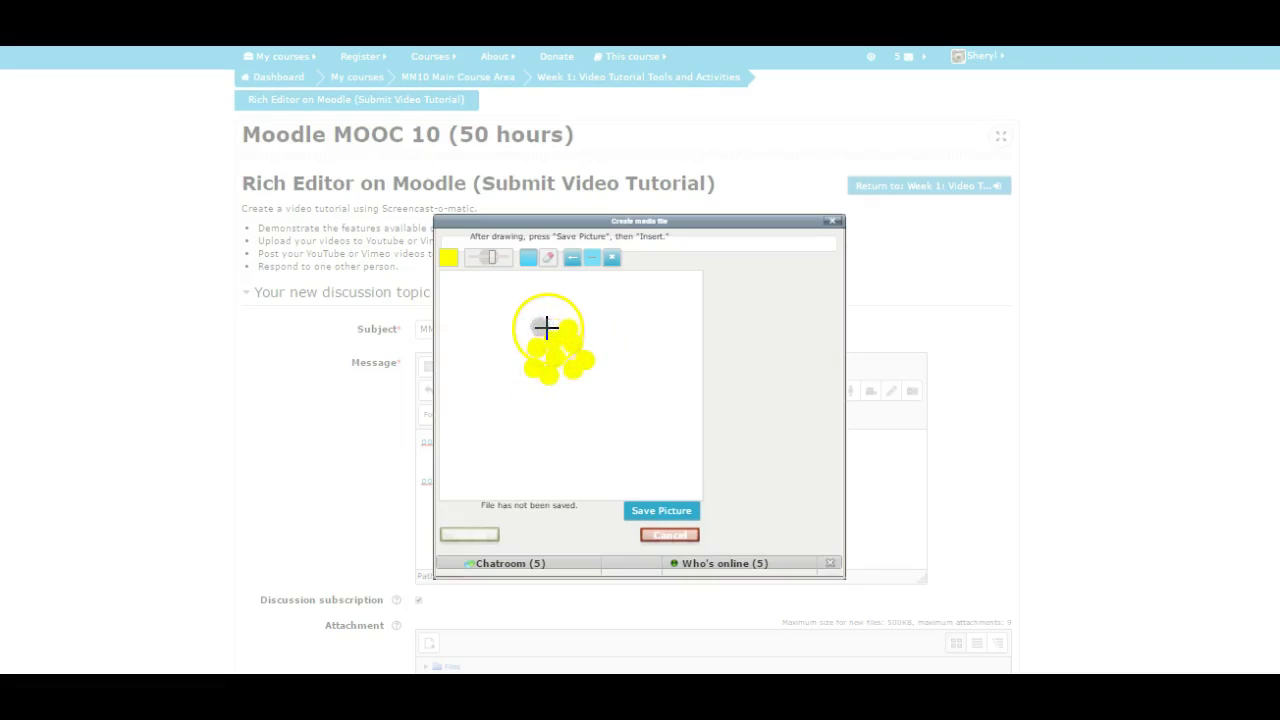
click(538, 331)
click(552, 320)
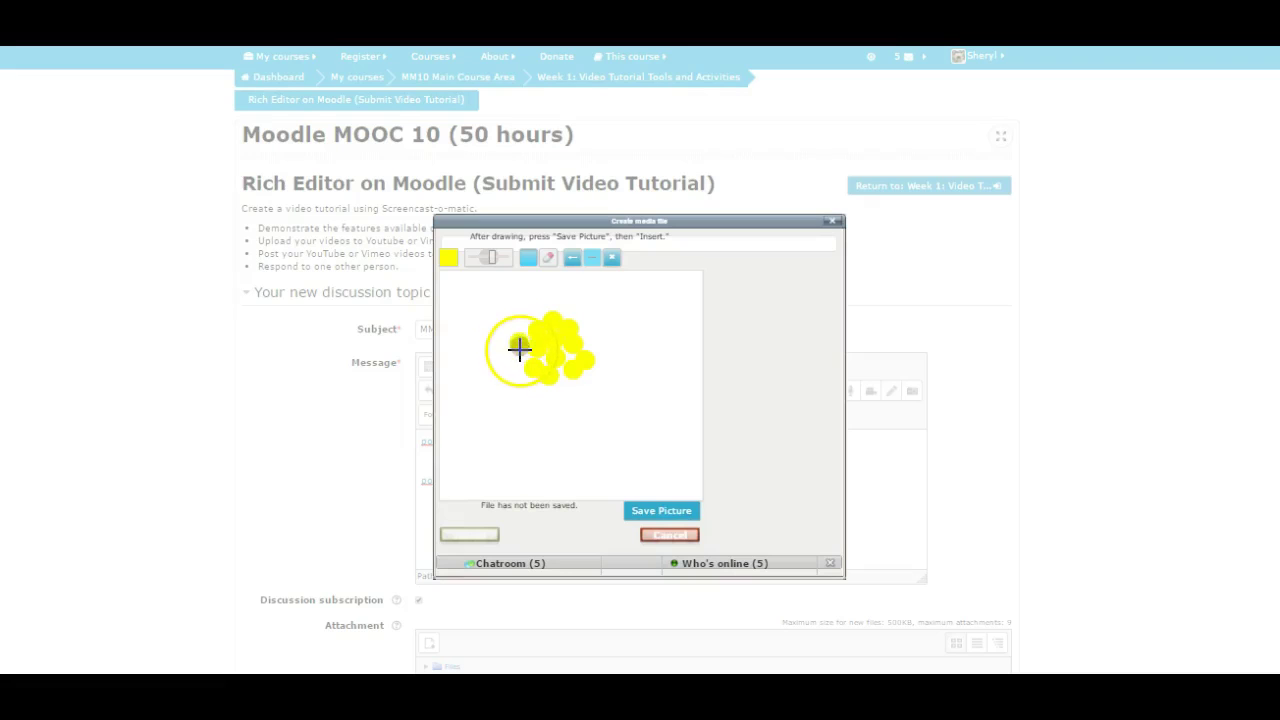
click(518, 356)
click(486, 298)
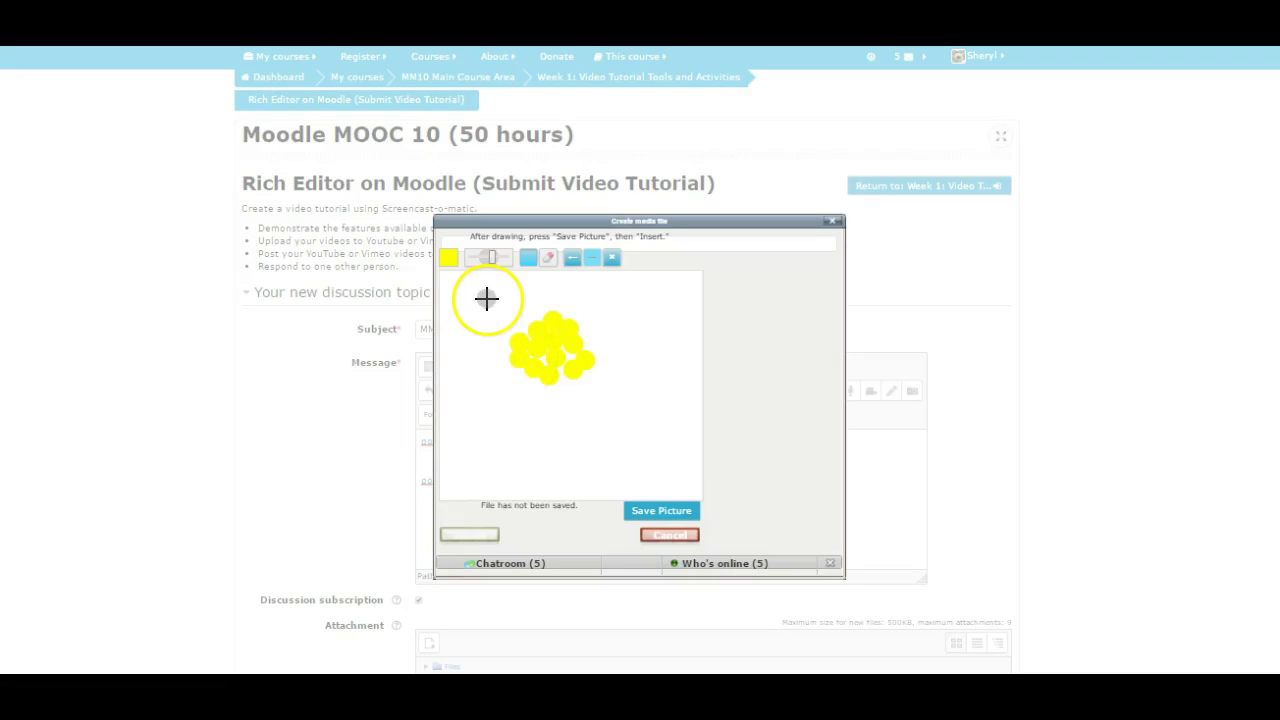
click(448, 259)
click(477, 294)
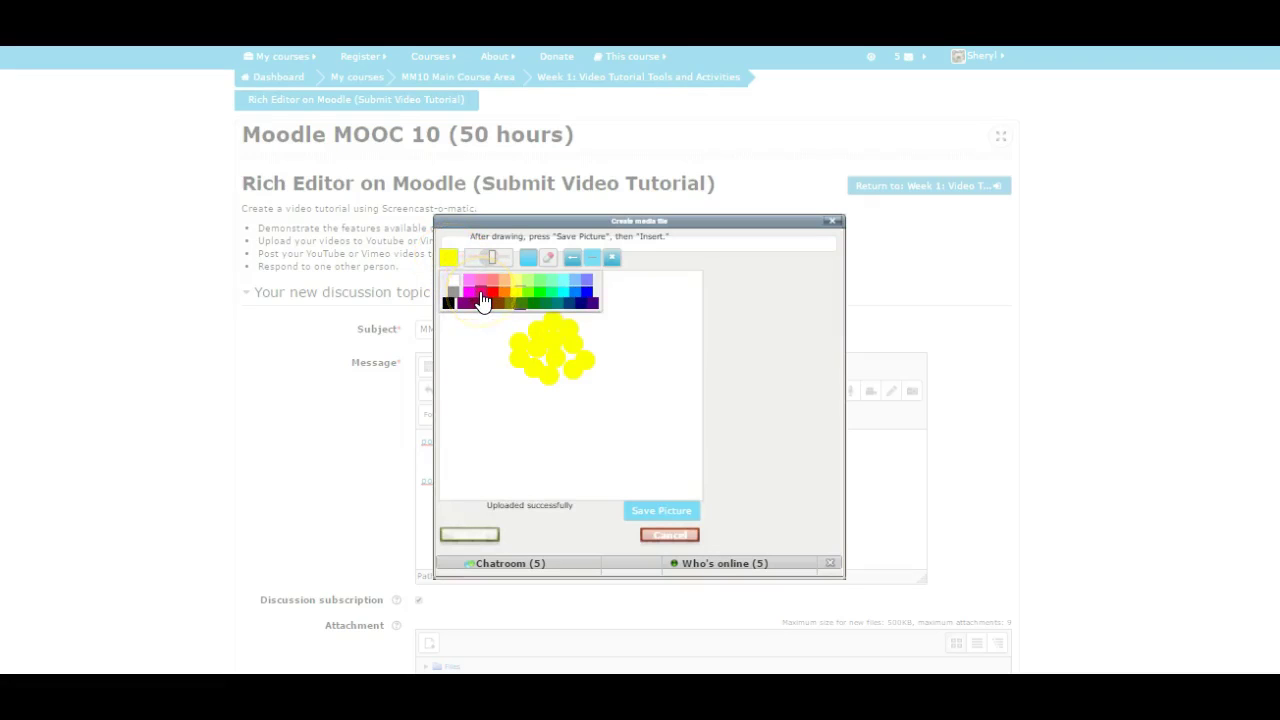
Switch the brush colour to pink and make it slightly thinner.
click(481, 300)
click(491, 260)
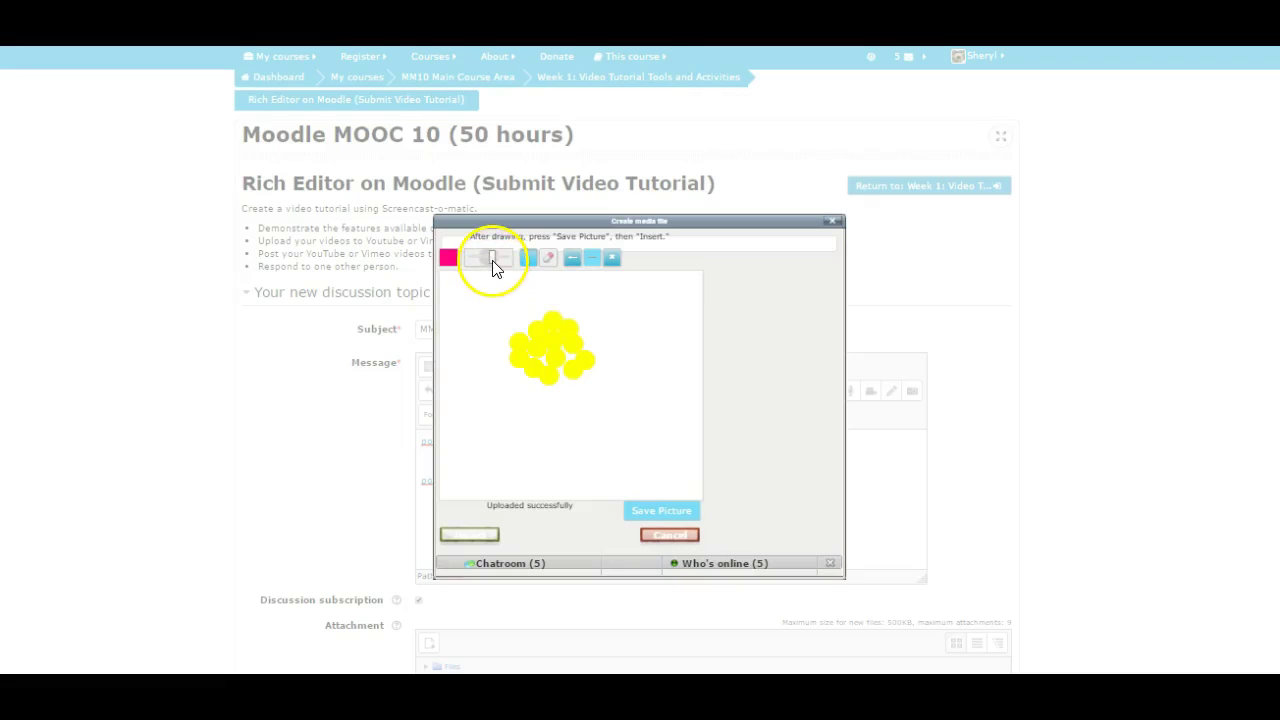
mouse_move(492, 260)
mouse_down()
mouse_move(479, 262)
mouse_move(490, 264)
mouse_up()
click(489, 260)
Paint pink petals around the yellow centre and save the picture.
click(525, 325)
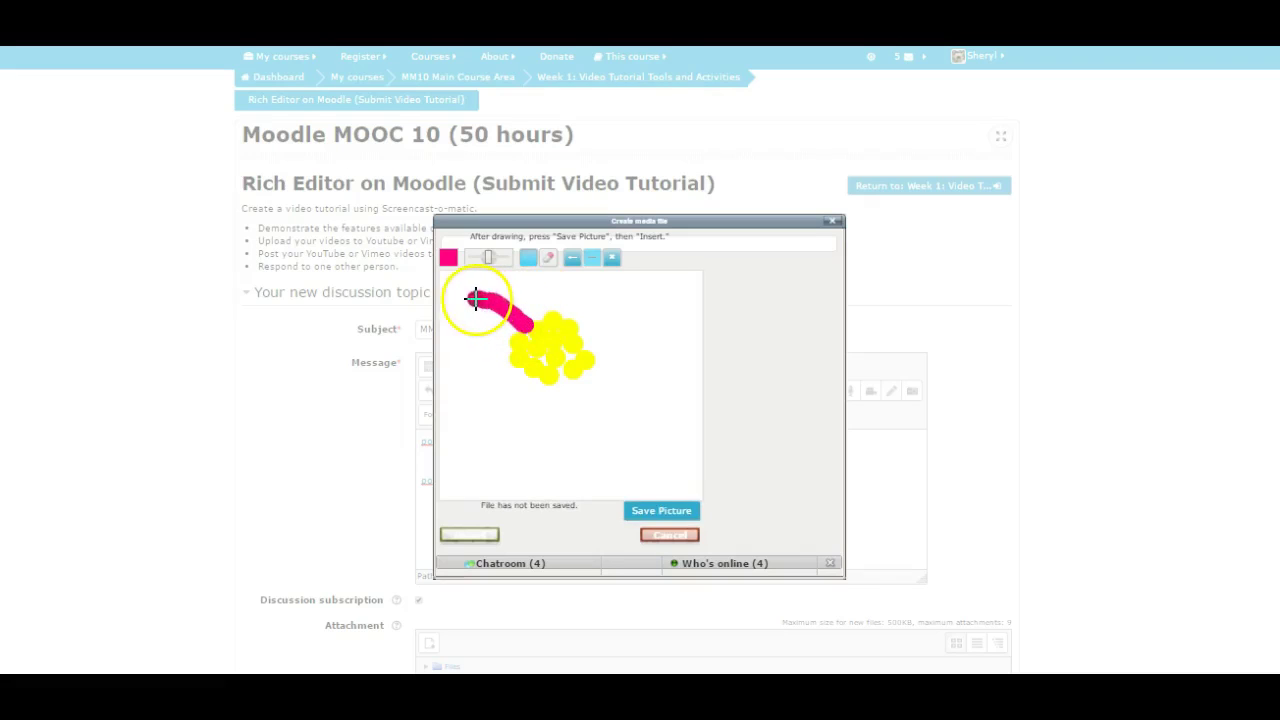
mouse_move(525, 325)
mouse_down()
mouse_move(447, 305)
mouse_move(464, 321)
mouse_up()
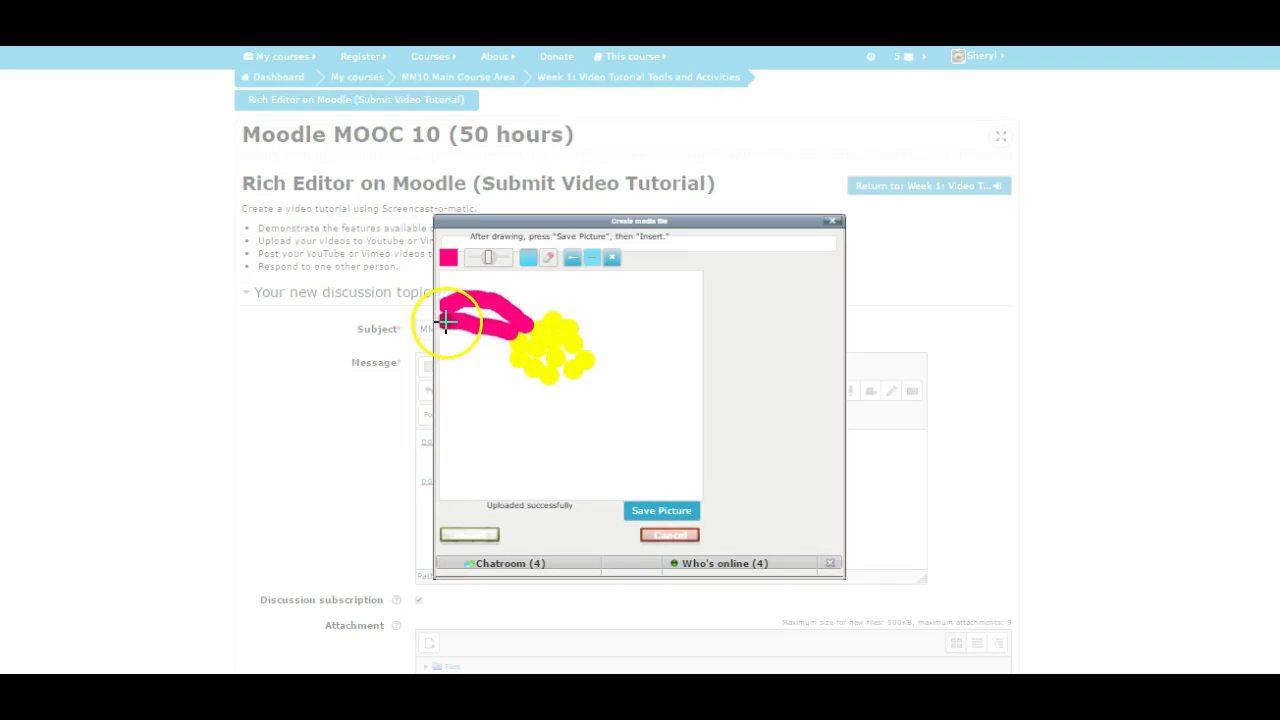
mouse_move(510, 344)
mouse_down()
mouse_move(434, 357)
mouse_move(508, 337)
mouse_move(512, 358)
mouse_move(457, 371)
mouse_move(520, 360)
mouse_move(477, 412)
mouse_move(539, 376)
mouse_move(511, 417)
mouse_move(531, 389)
mouse_move(609, 346)
mouse_move(640, 357)
mouse_move(653, 388)
mouse_up()
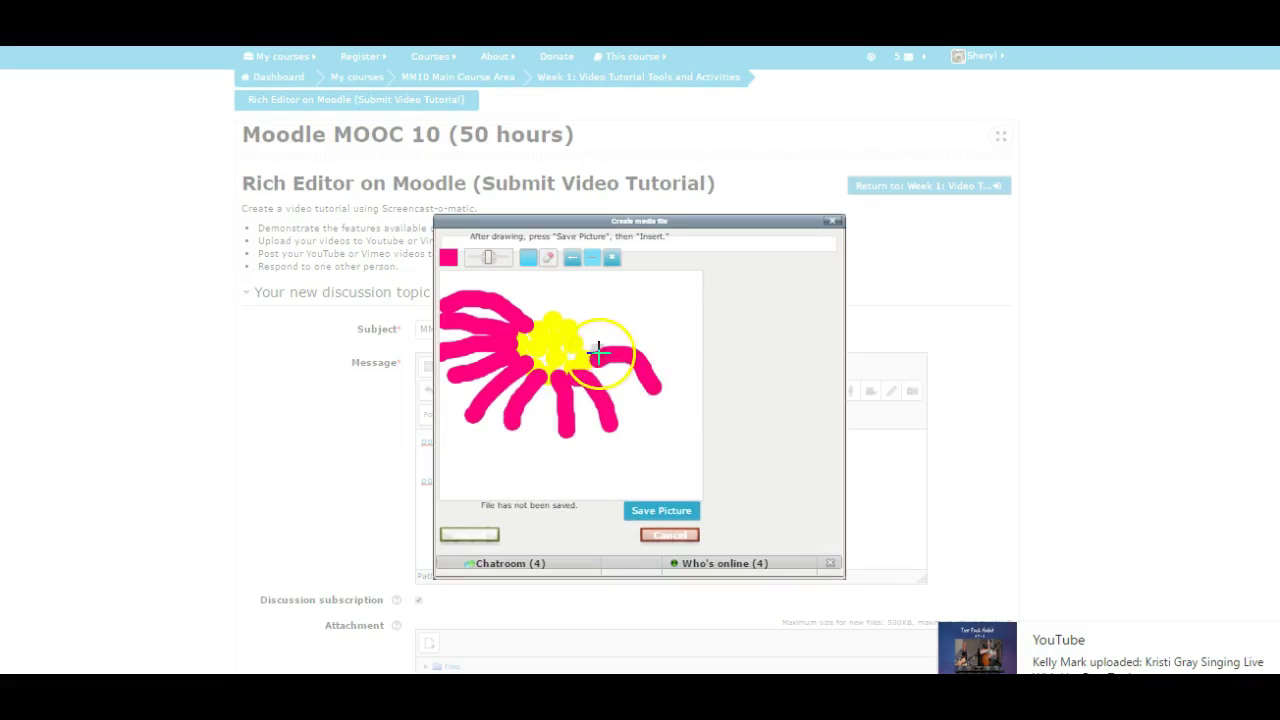
mouse_move(580, 350)
mouse_down()
mouse_move(645, 309)
mouse_move(628, 280)
mouse_move(571, 294)
mouse_move(589, 267)
mouse_up()
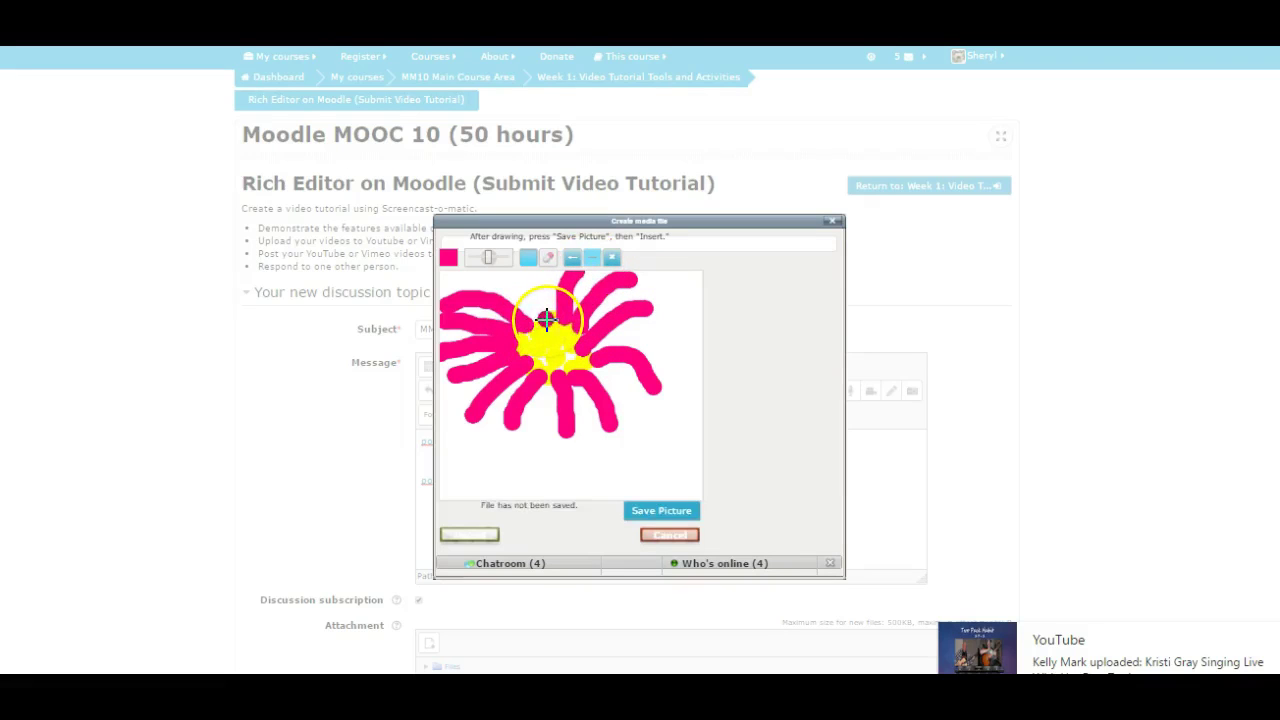
drag(545, 318, 543, 278)
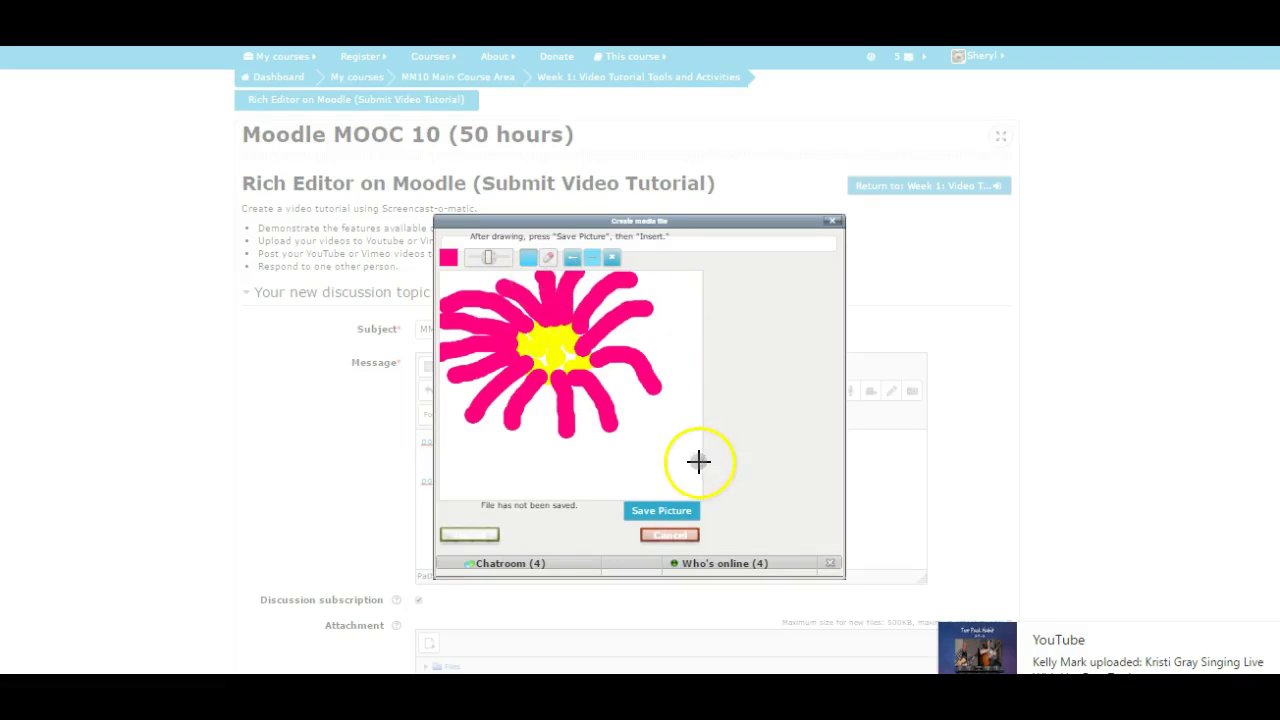
click(650, 514)
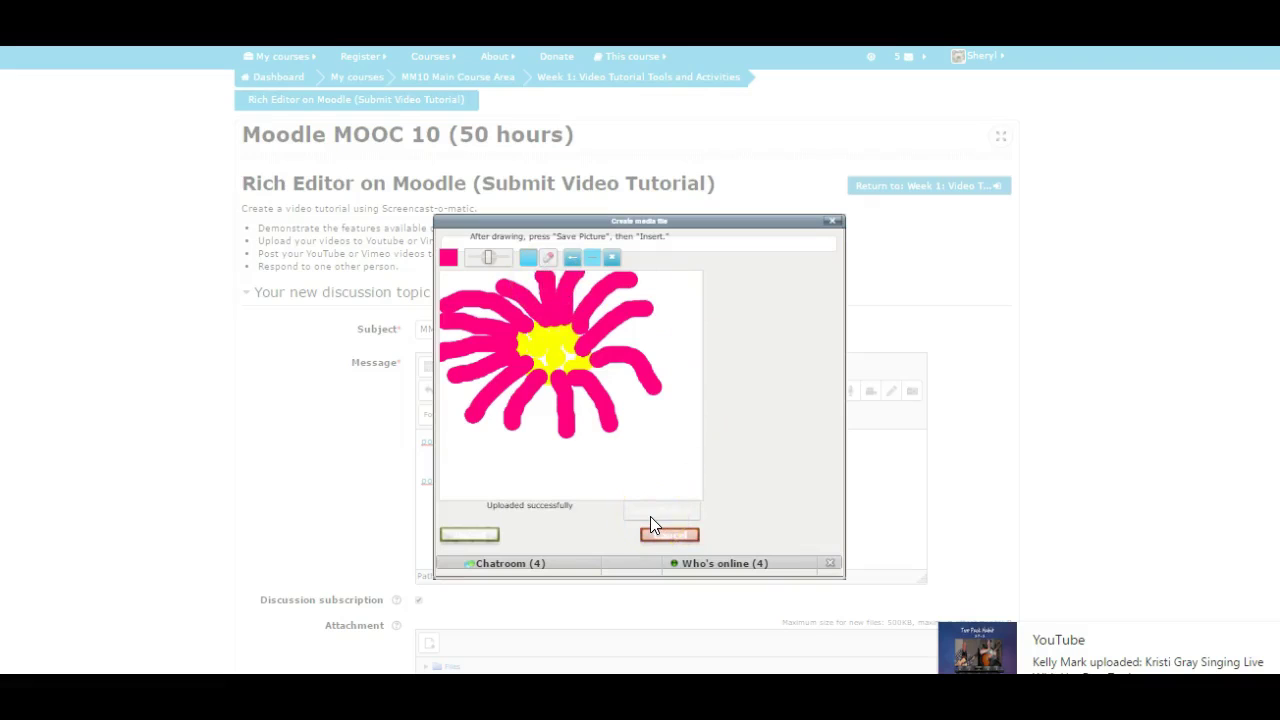
Insert the saved flower drawing into the message and place the cursor below it.
click(466, 545)
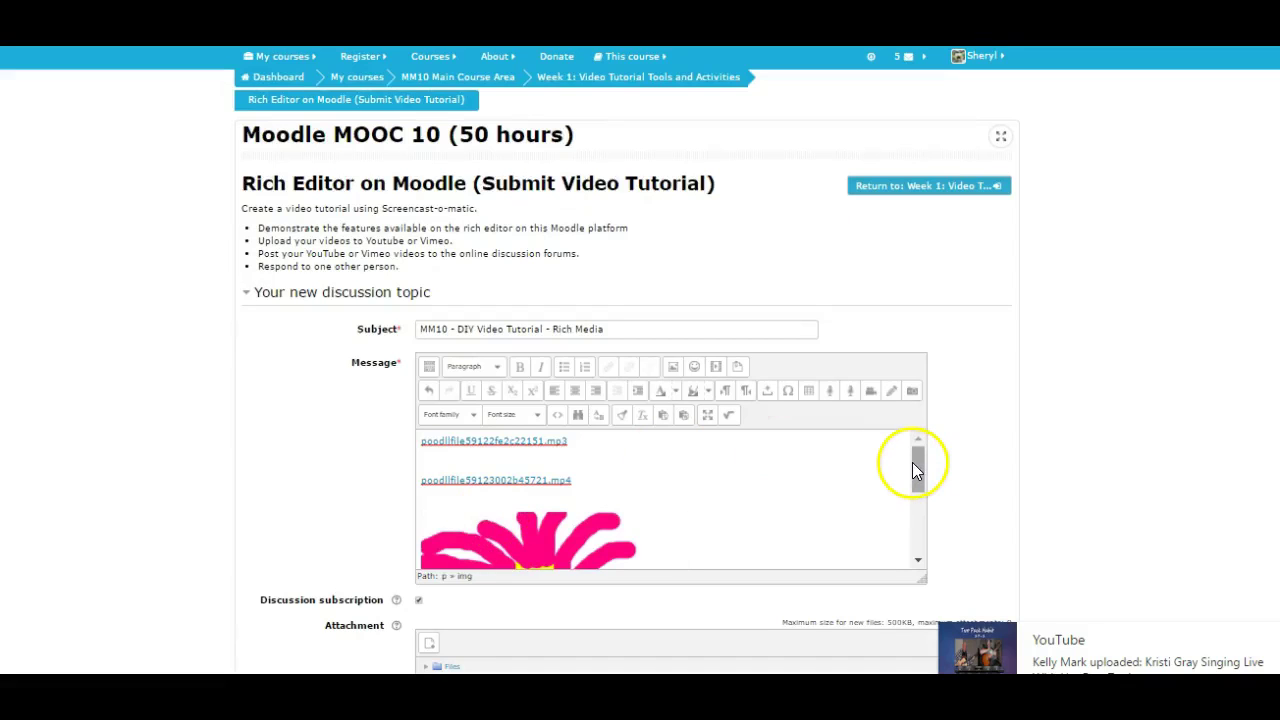
mouse_move(912, 462)
mouse_down()
mouse_move(931, 534)
mouse_move(928, 475)
mouse_move(917, 458)
mouse_move(921, 536)
mouse_up()
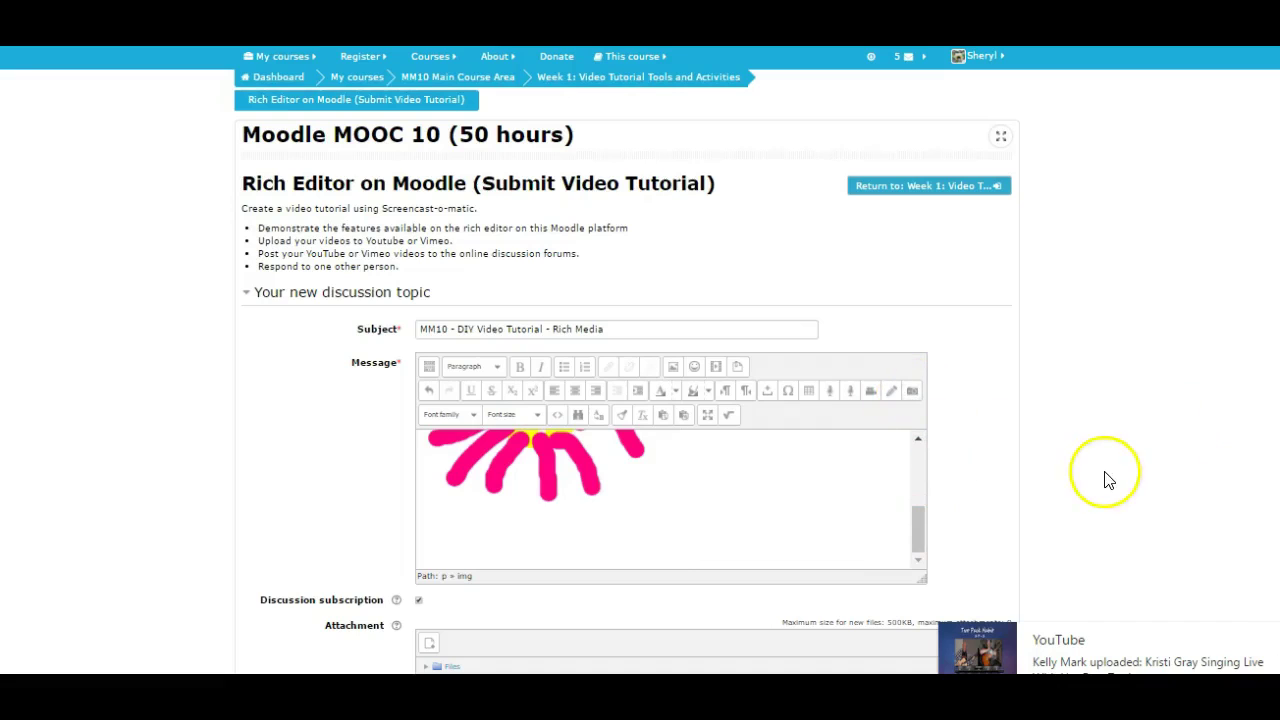
click(924, 515)
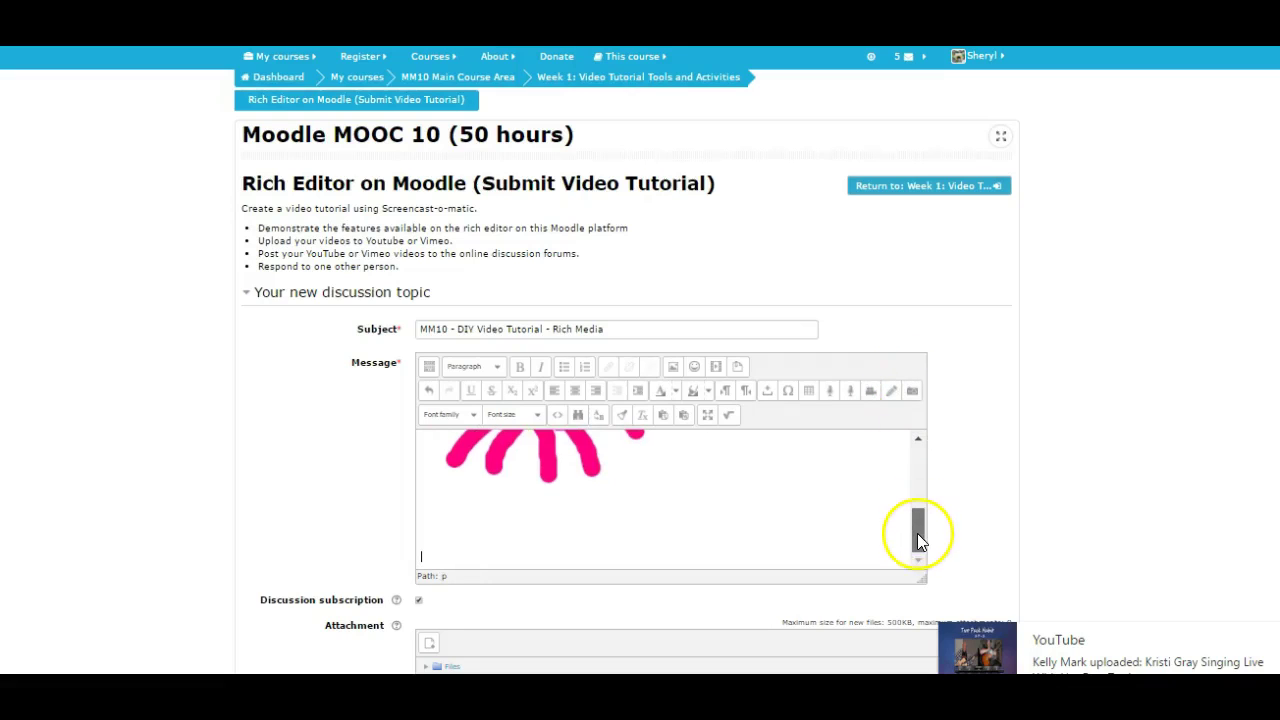
Take a webcam snapshot, upload it and insert it below the flower drawing.
click(912, 394)
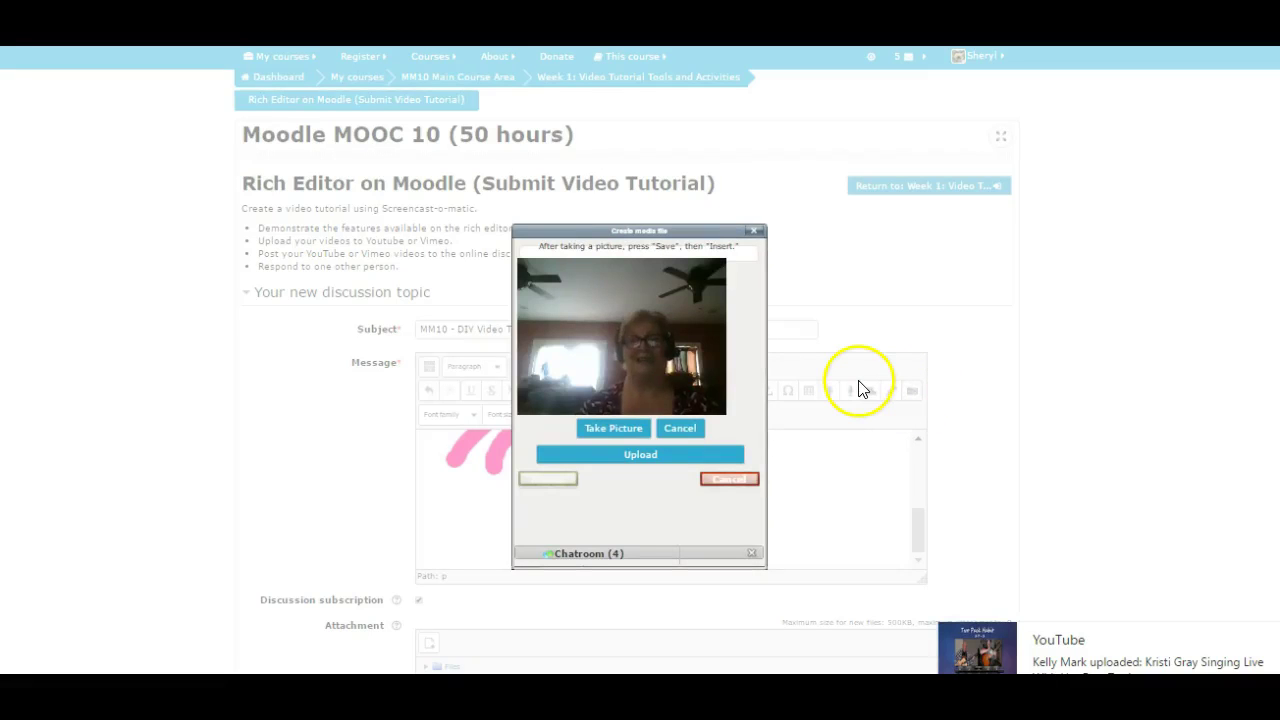
click(600, 432)
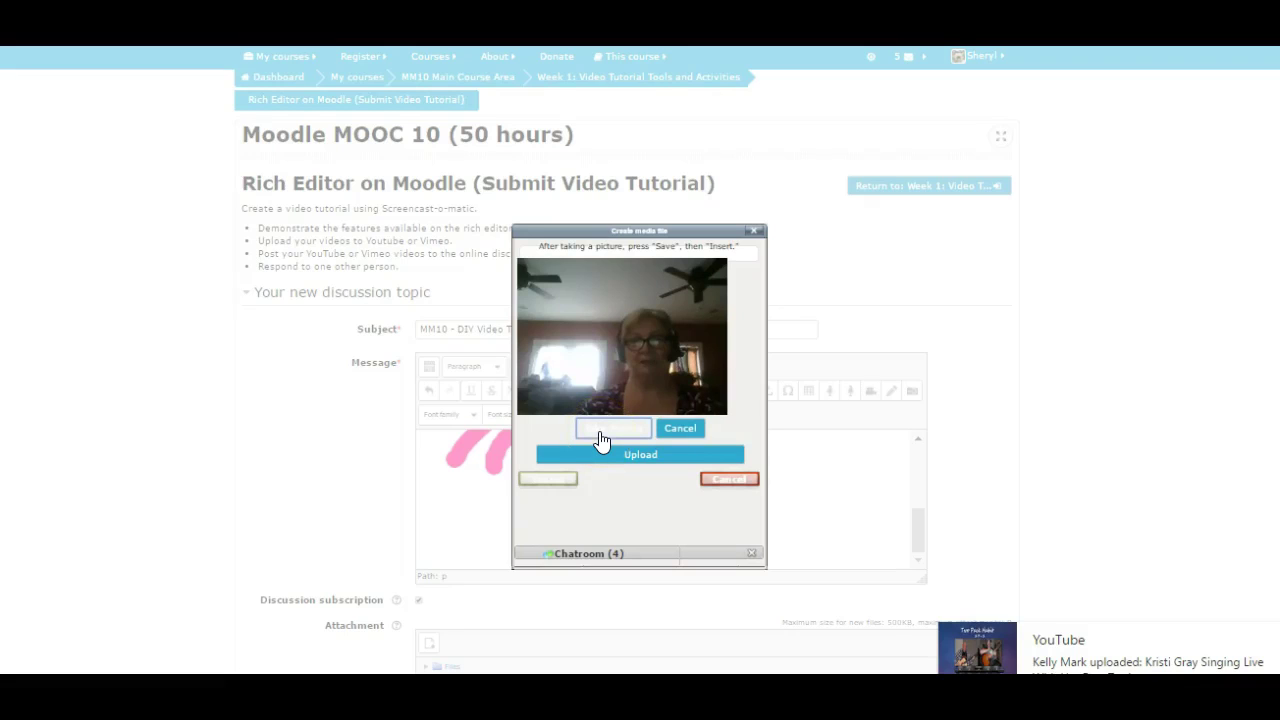
click(622, 454)
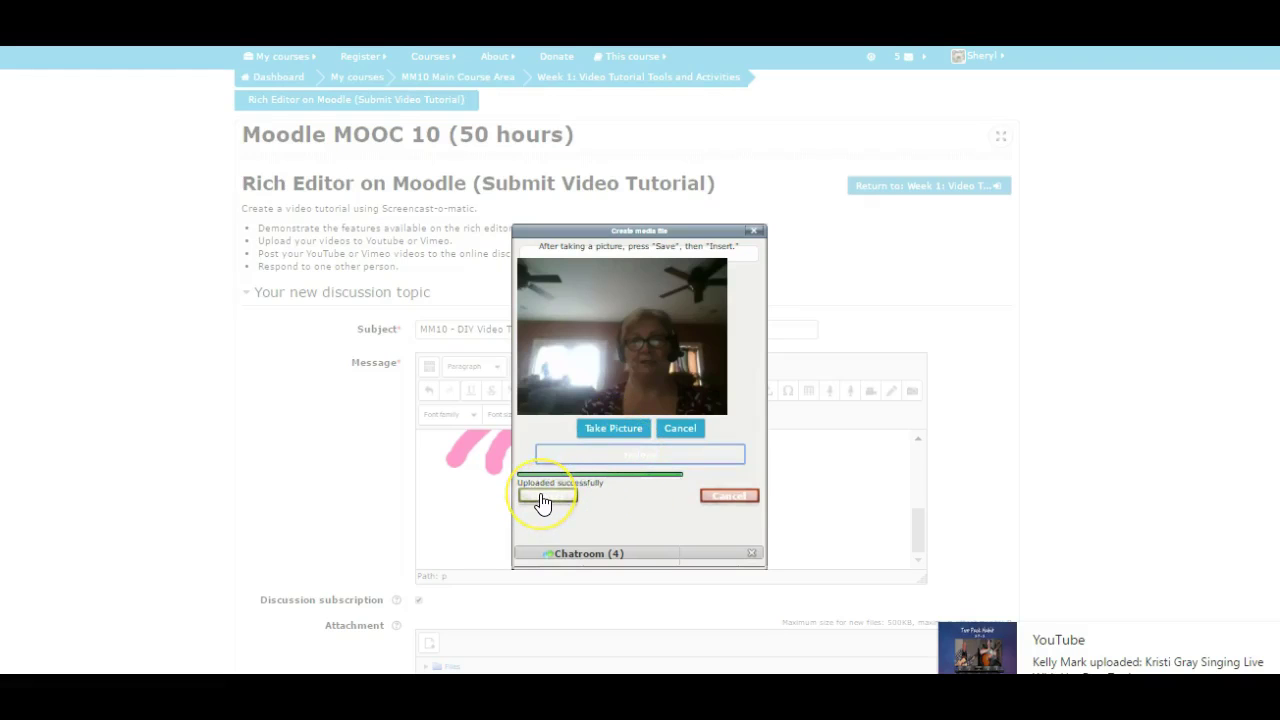
click(541, 502)
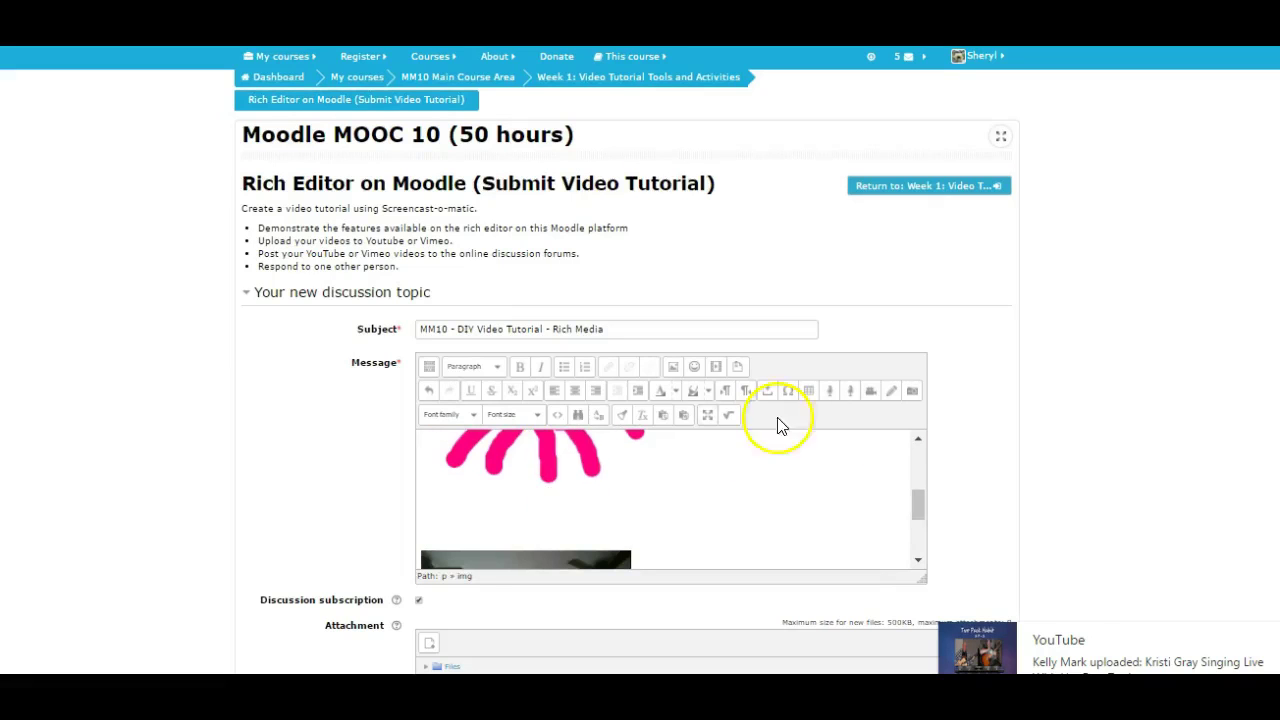
mouse_move(917, 505)
mouse_down()
mouse_move(920, 553)
mouse_move(920, 452)
mouse_up()
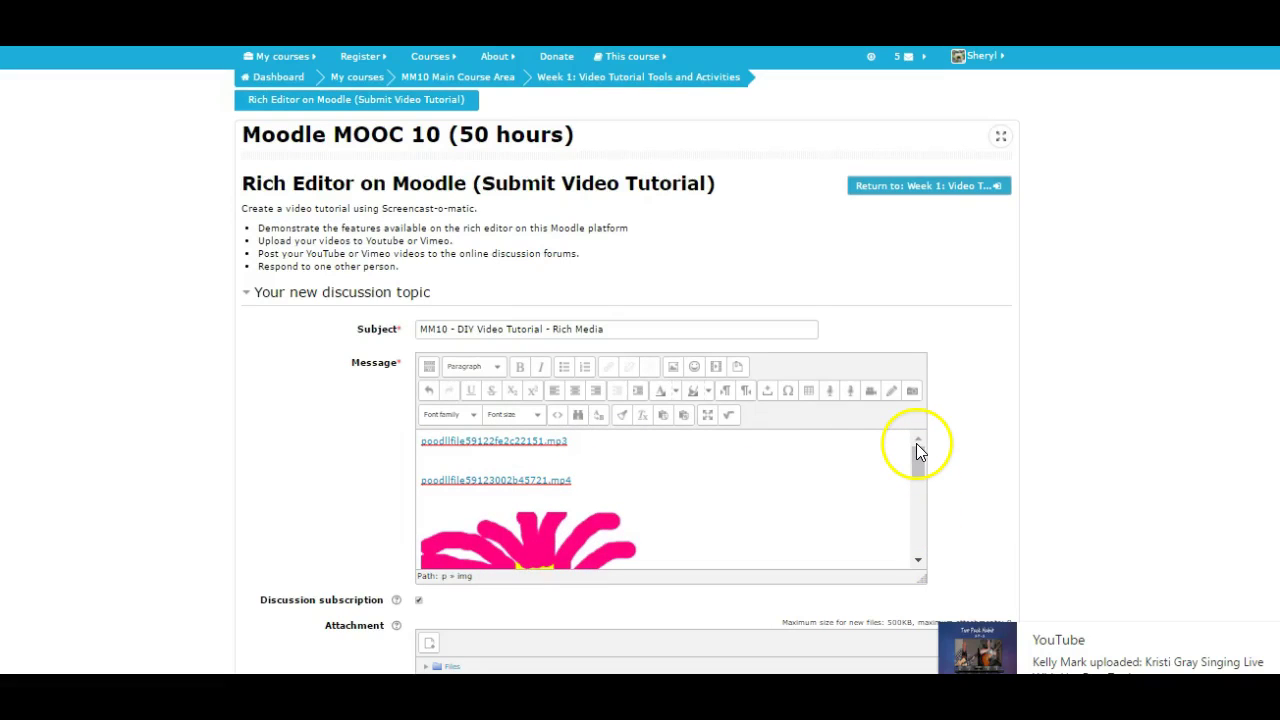